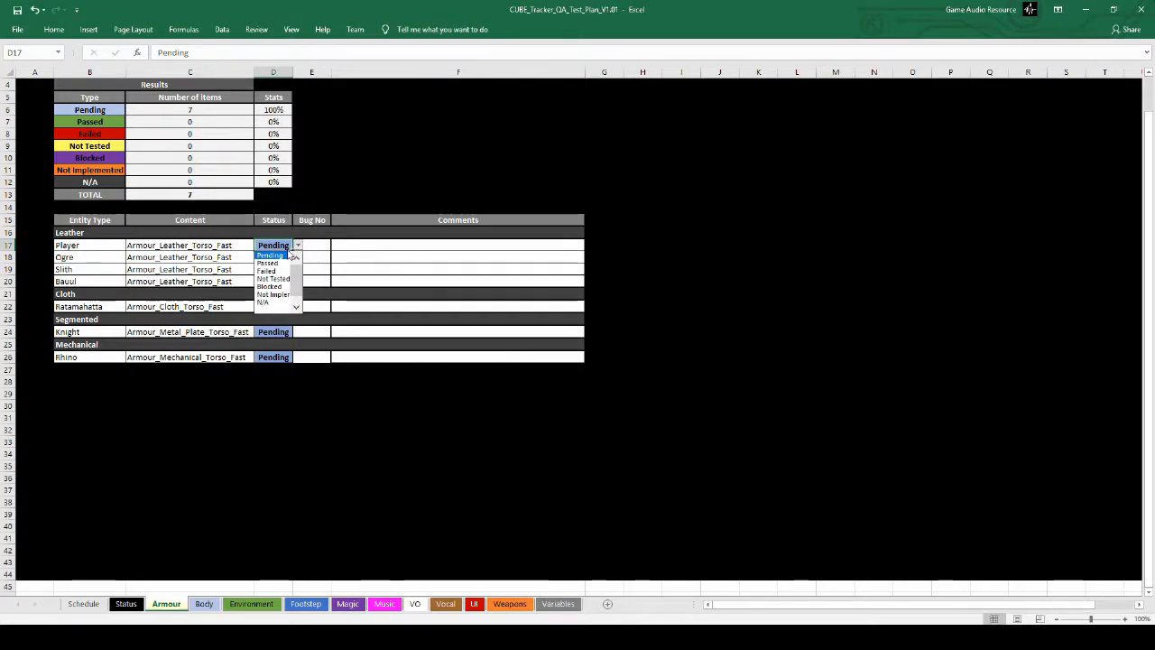
Step: Leave the Player armour status unchosen and review the Body, Environment and Magic sheets of the test plan
{"action": "key", "text": "Escape"}
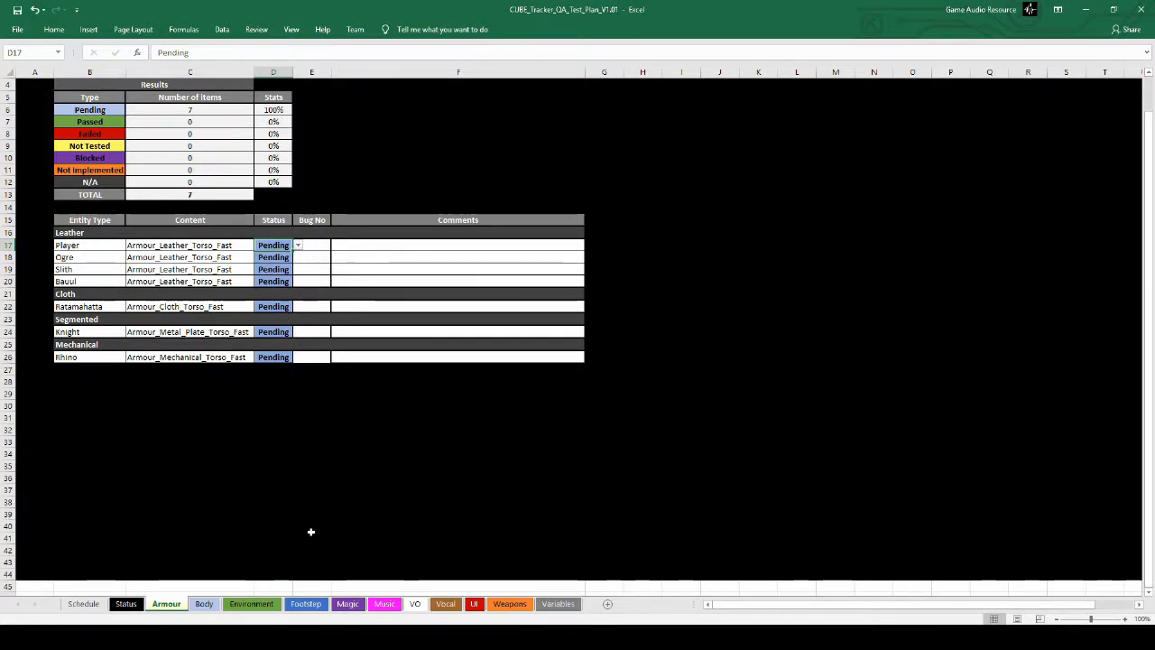
{"action": "left_click", "coordinate": [201, 606]}
{"action": "left_click", "coordinate": [254, 607]}
{"action": "left_click", "coordinate": [348, 604]}
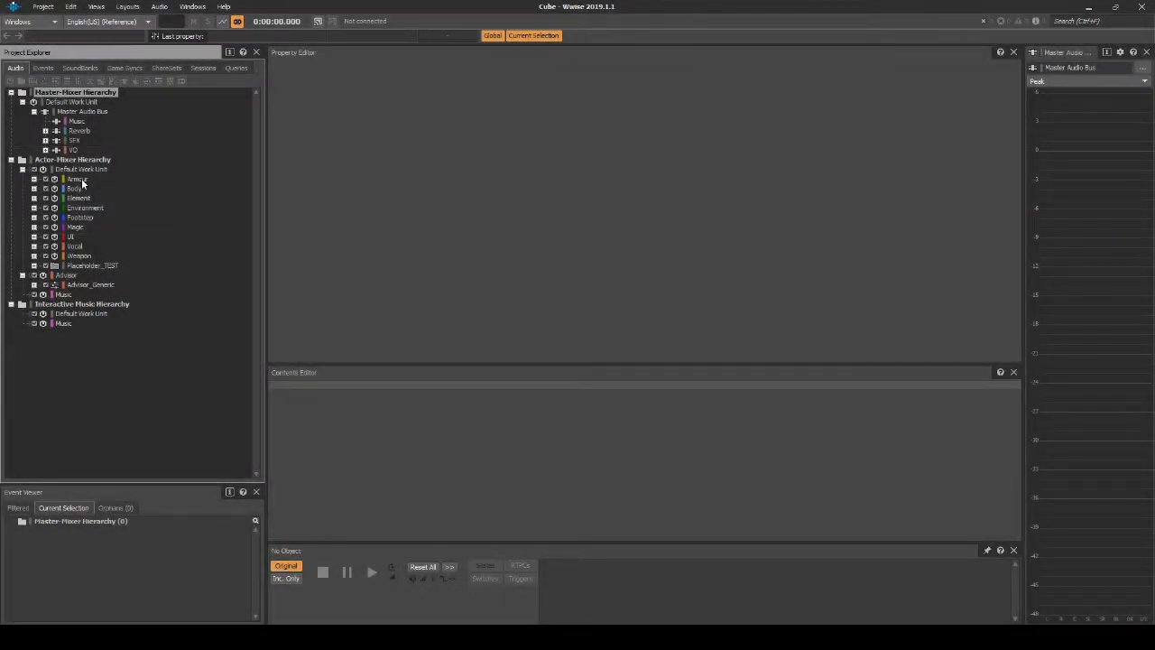
Step: Switch to Wwise and inspect the contents of the UI, Environment, Weapon and Armour work units
{"action": "left_click", "coordinate": [70, 237]}
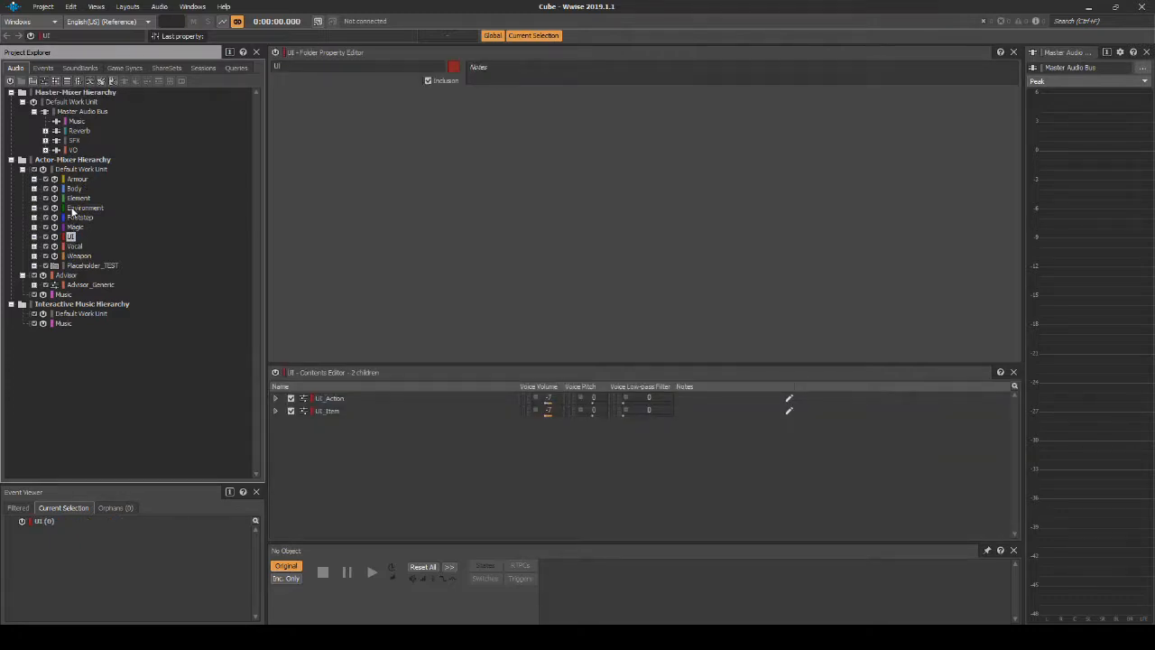
{"action": "left_click", "coordinate": [72, 210]}
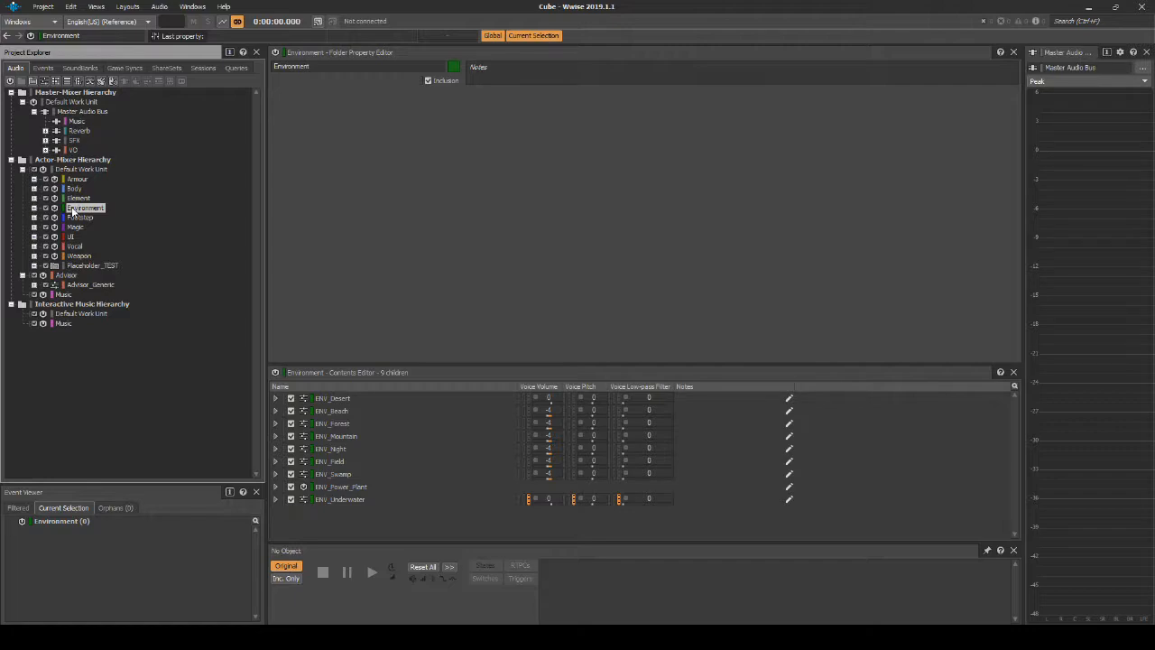
{"action": "left_click", "coordinate": [79, 258]}
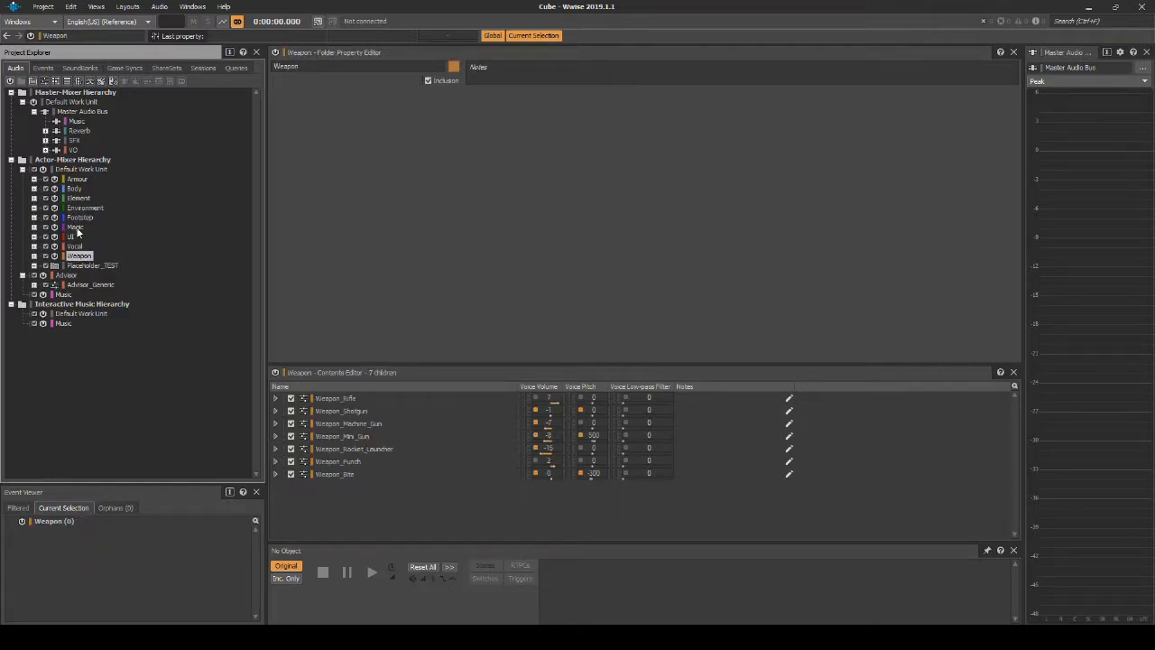
{"action": "left_click", "coordinate": [76, 180]}
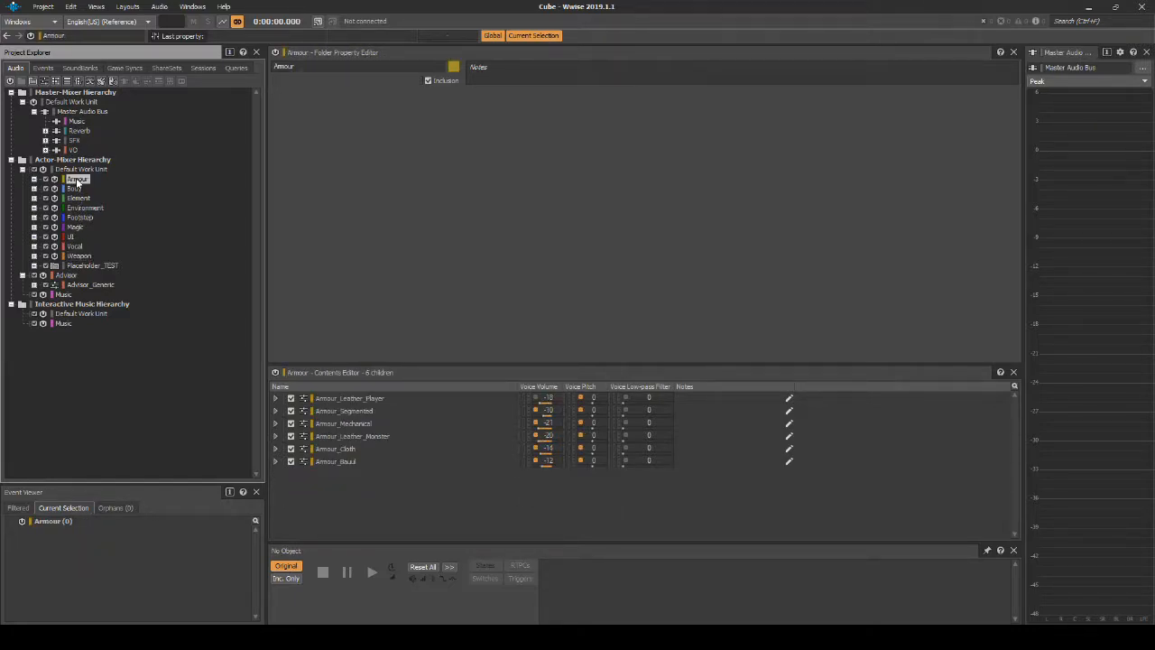
Step: Examine the Armour hierarchy, including the Armour_Bauul sound variations and the Armour_Cloth container, then collapse it
{"action": "left_click", "coordinate": [35, 179]}
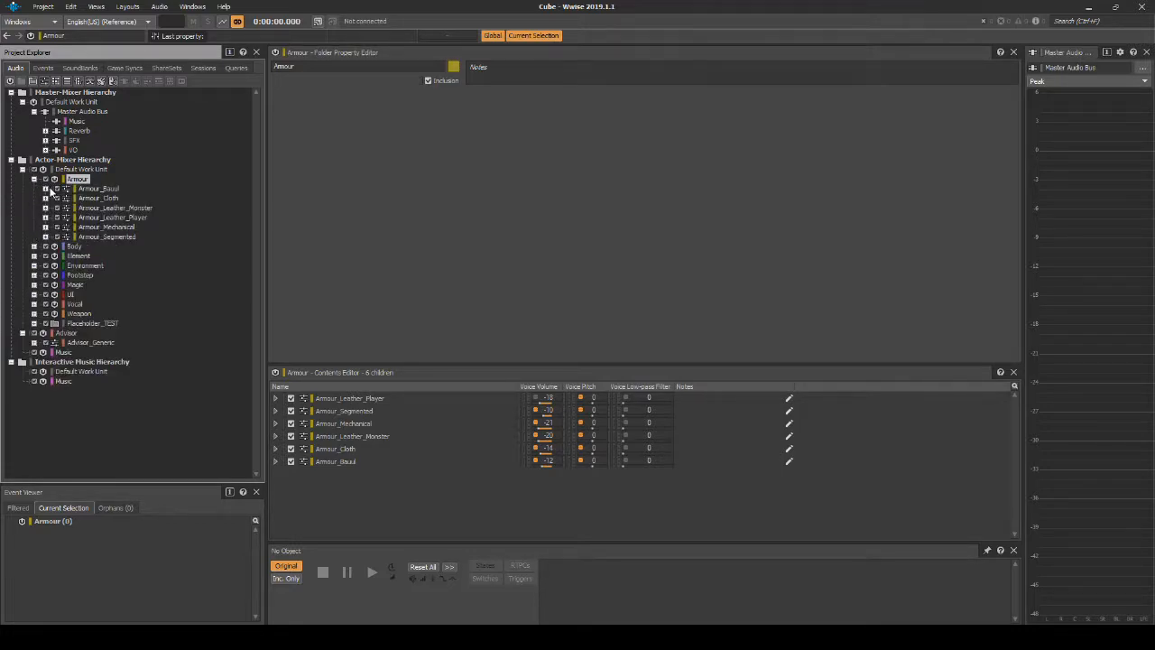
{"action": "left_click", "coordinate": [46, 189]}
{"action": "left_click", "coordinate": [56, 198]}
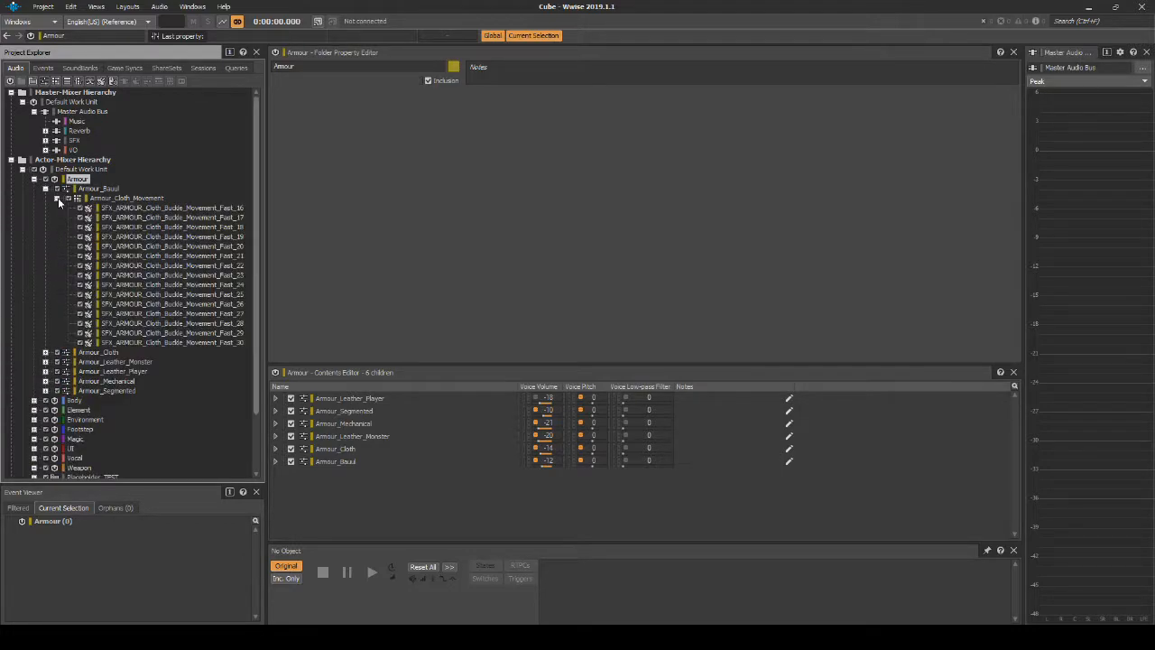
{"action": "left_click", "coordinate": [58, 197]}
{"action": "left_click", "coordinate": [45, 189]}
{"action": "left_click", "coordinate": [46, 199]}
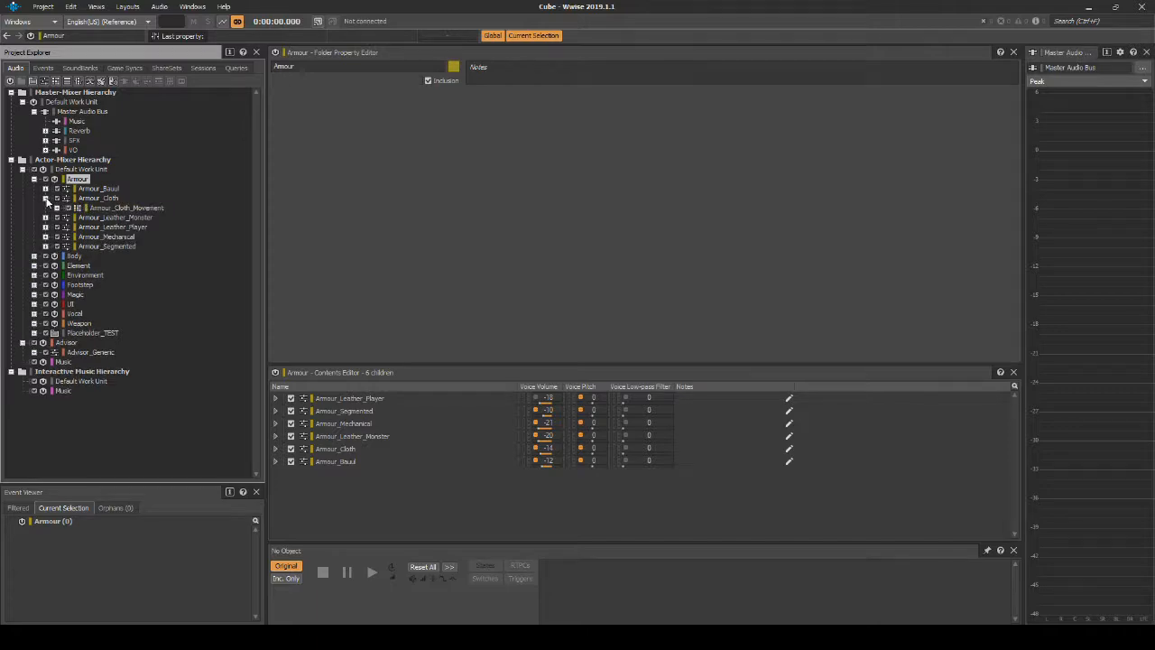
{"action": "left_click", "coordinate": [45, 198]}
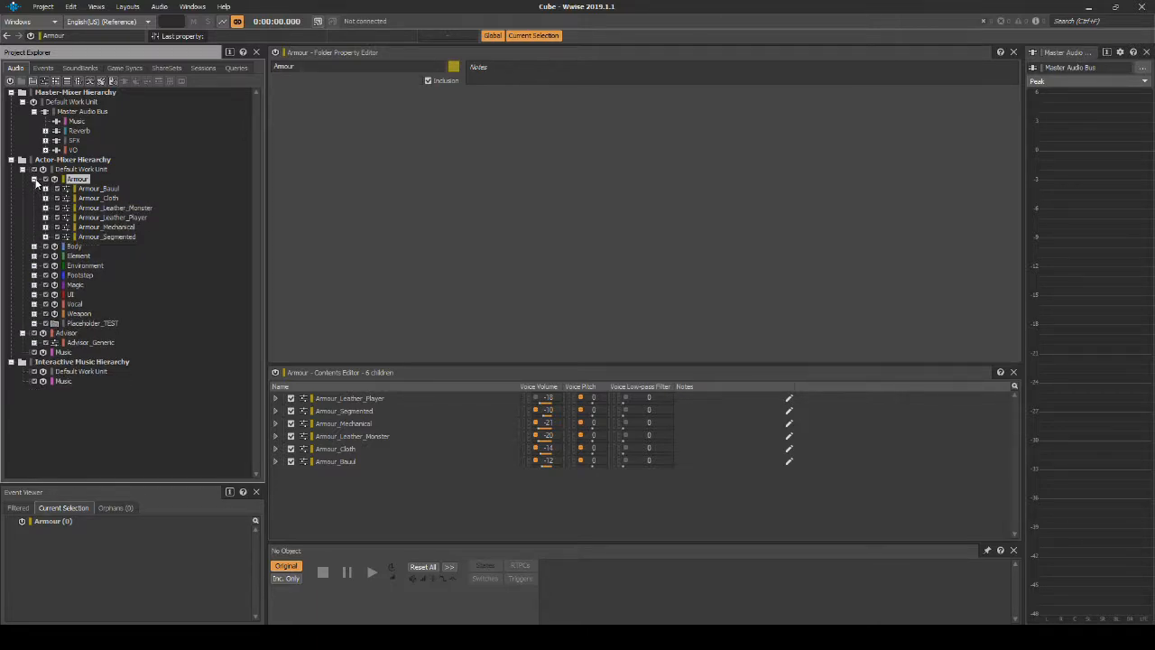
{"action": "left_click", "coordinate": [34, 181]}
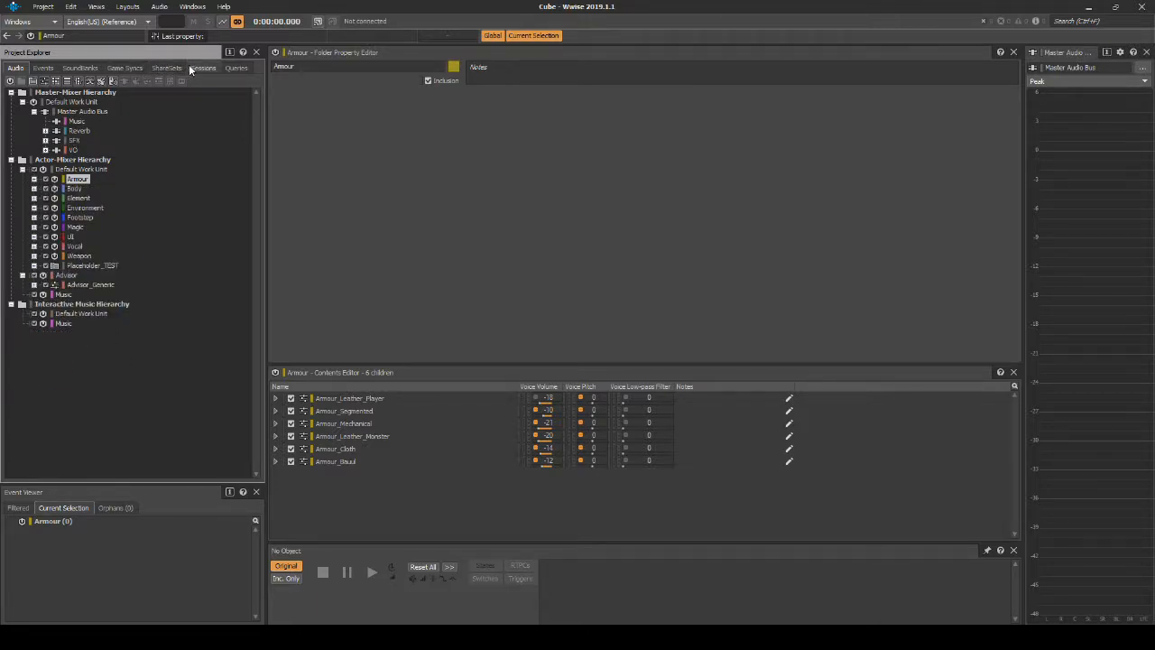
Step: View the Rocket mixing session in the Mixing Desk and close it
{"action": "left_click", "coordinate": [194, 69]}
{"action": "left_click", "coordinate": [79, 150]}
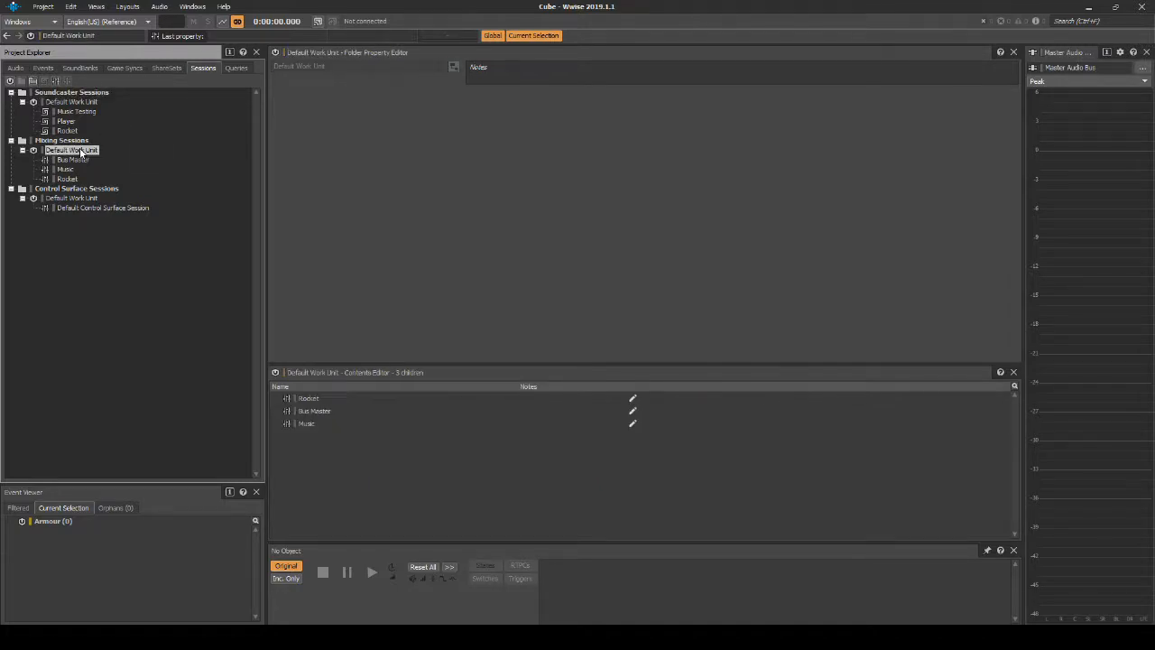
{"action": "left_click", "coordinate": [71, 179]}
{"action": "double_click", "coordinate": [71, 181]}
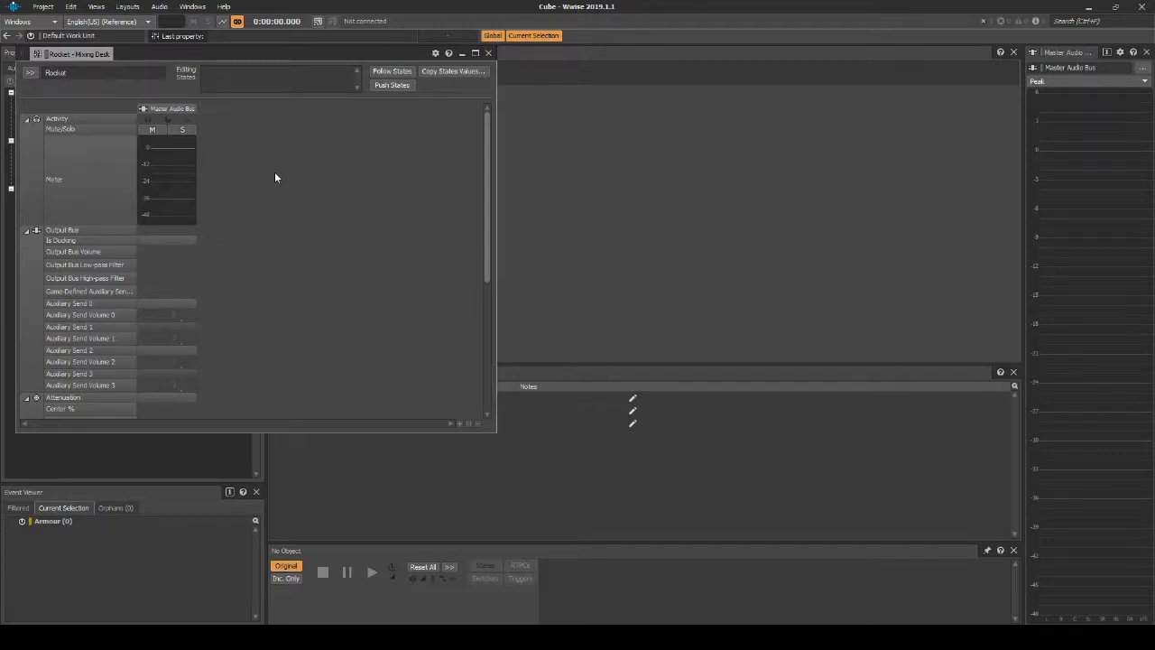
{"action": "left_click", "coordinate": [488, 54]}
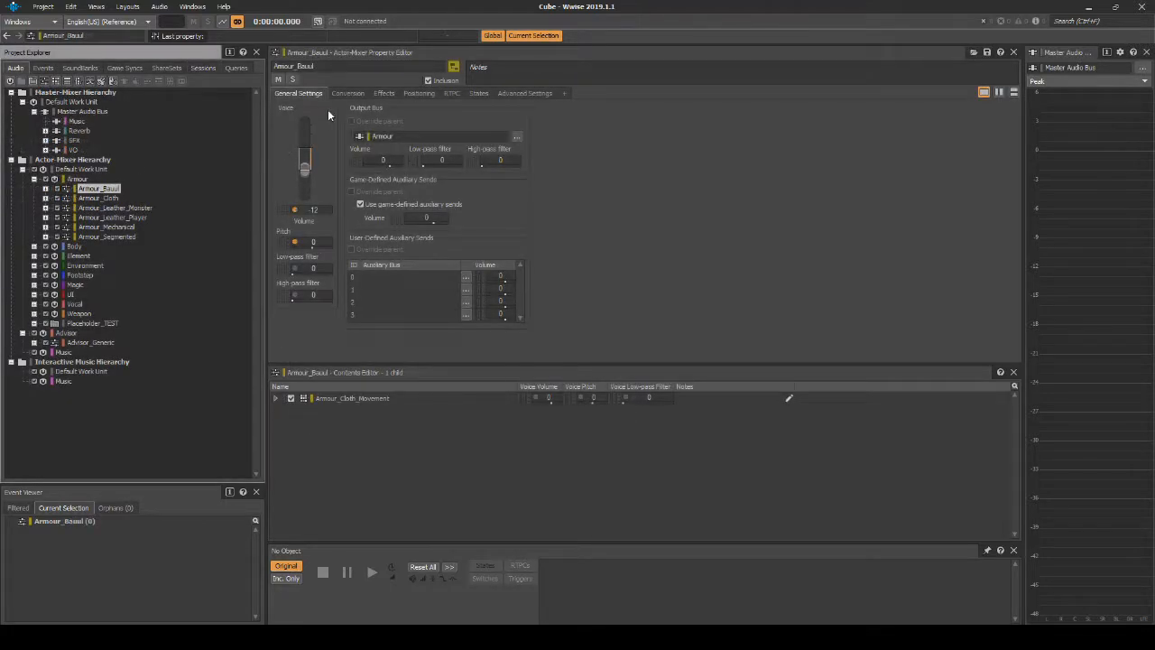
Step: Check the conversion settings of Armour_Bauul and look through the Advisor_Generic and Environment hierarchies
{"action": "left_click", "coordinate": [348, 93]}
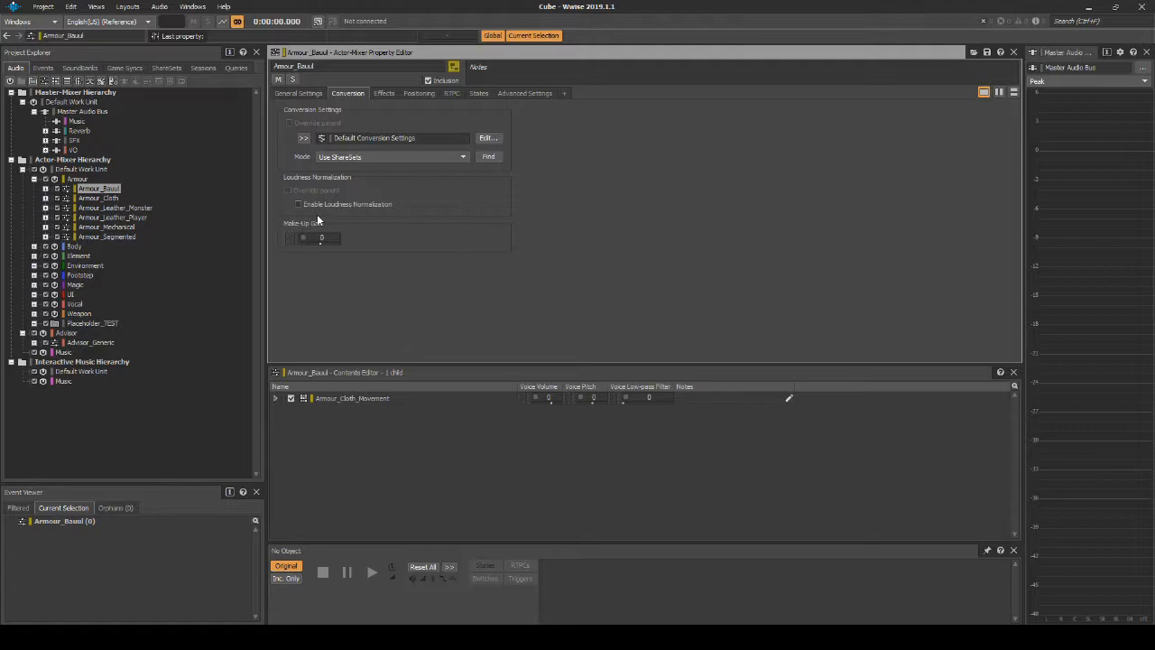
{"action": "left_click", "coordinate": [88, 343]}
{"action": "left_click", "coordinate": [45, 343]}
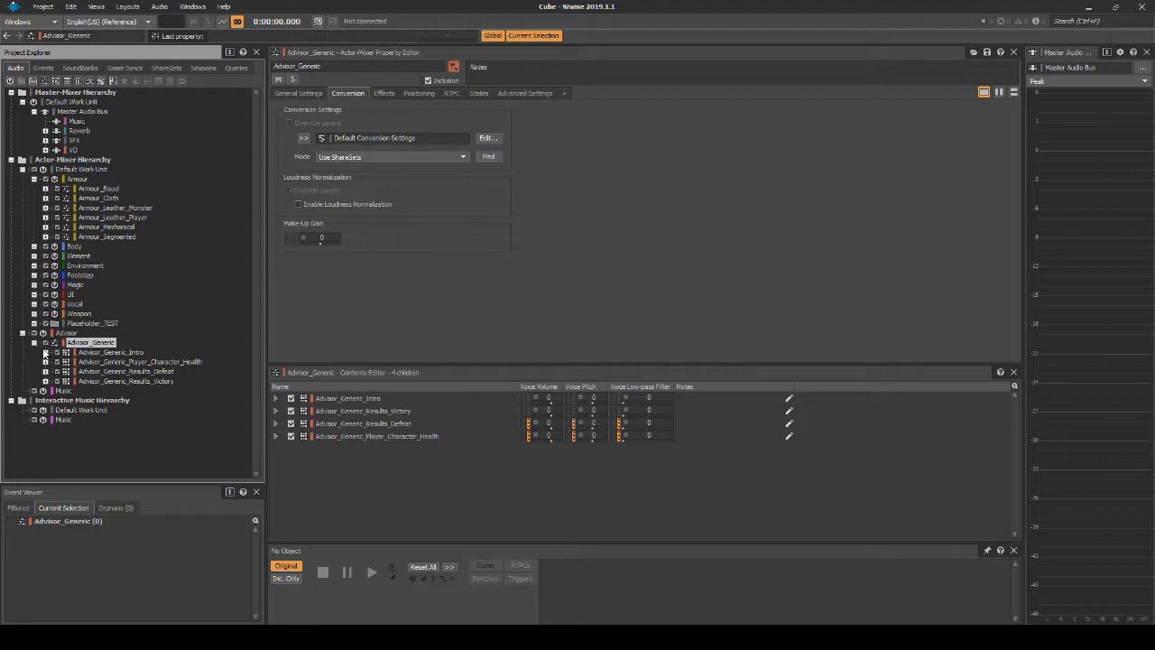
{"action": "left_click", "coordinate": [34, 266]}
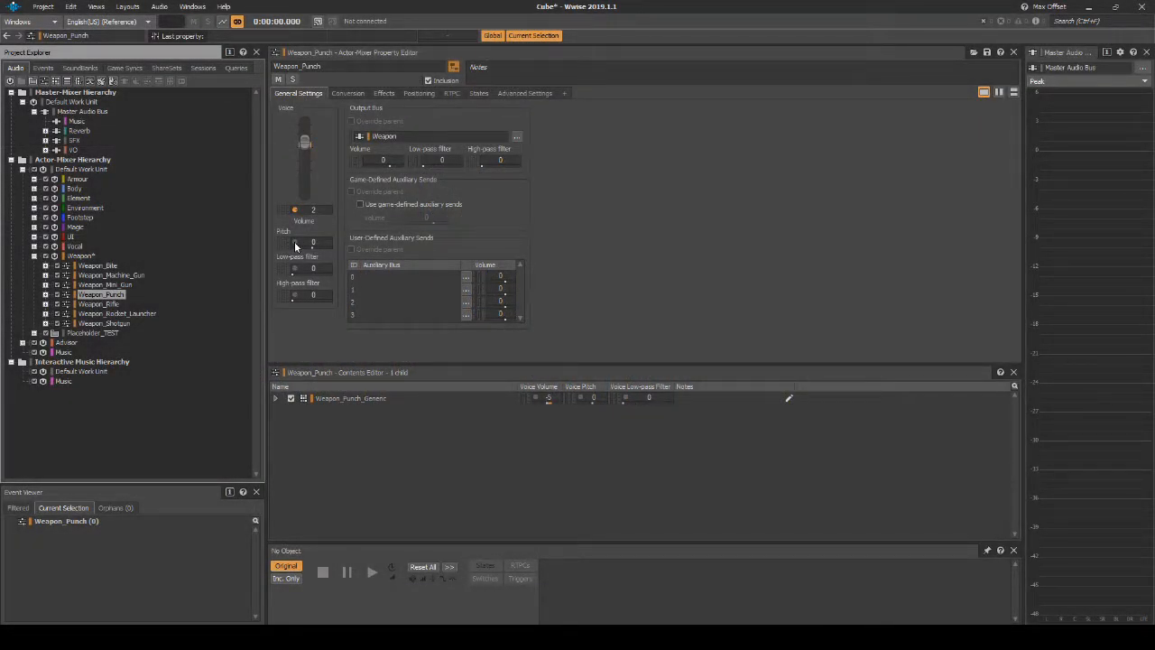
Step: Enable voice pitch randomization on Weapon_Punch with a minimum offset of -120 and a maximum offset of 120
{"action": "left_click", "coordinate": [295, 244]}
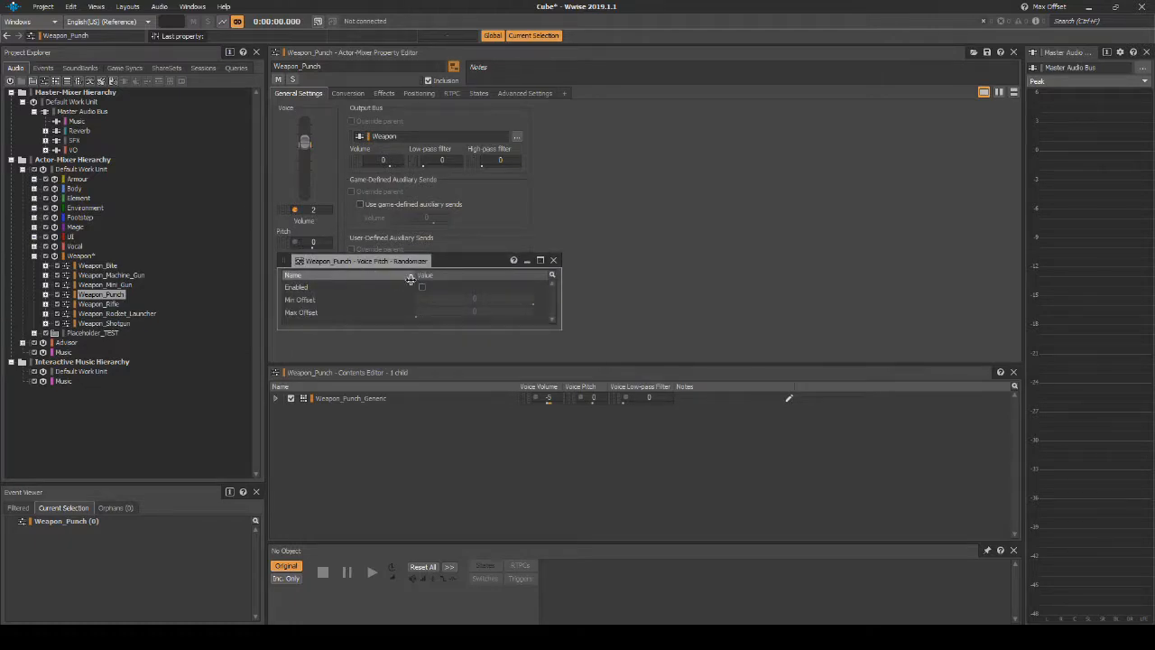
{"action": "left_click", "coordinate": [422, 286]}
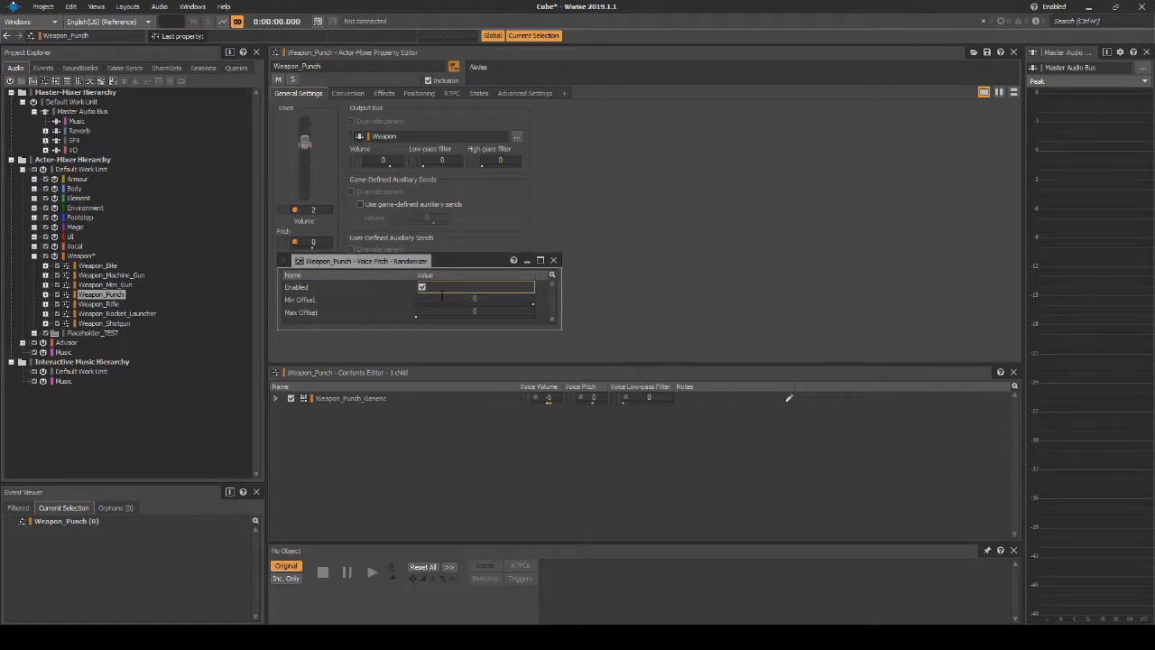
{"action": "left_click", "coordinate": [475, 298]}
{"action": "type", "text": "-120"}
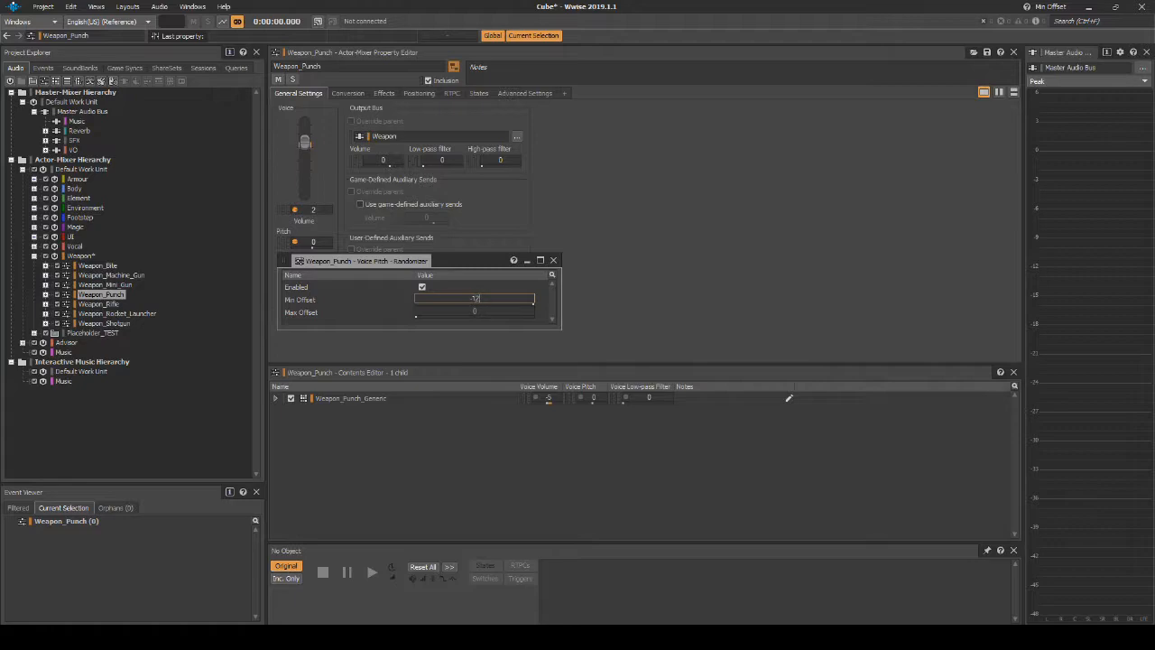
{"action": "left_click", "coordinate": [495, 311]}
{"action": "type", "text": "120"}
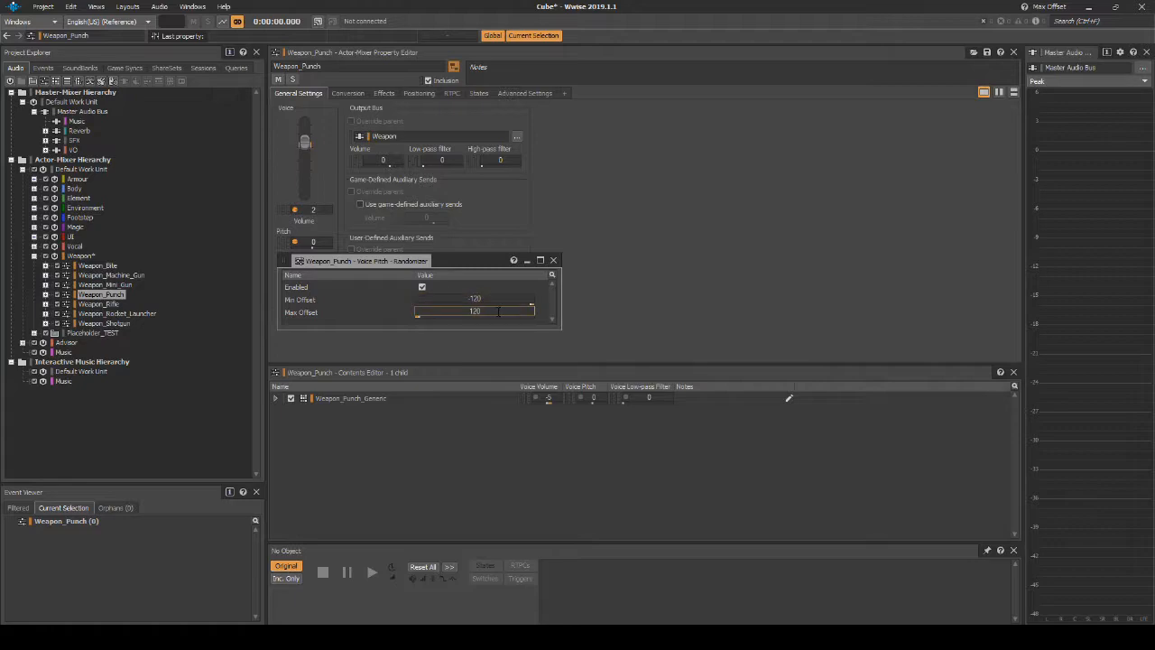
{"action": "left_click", "coordinate": [553, 260]}
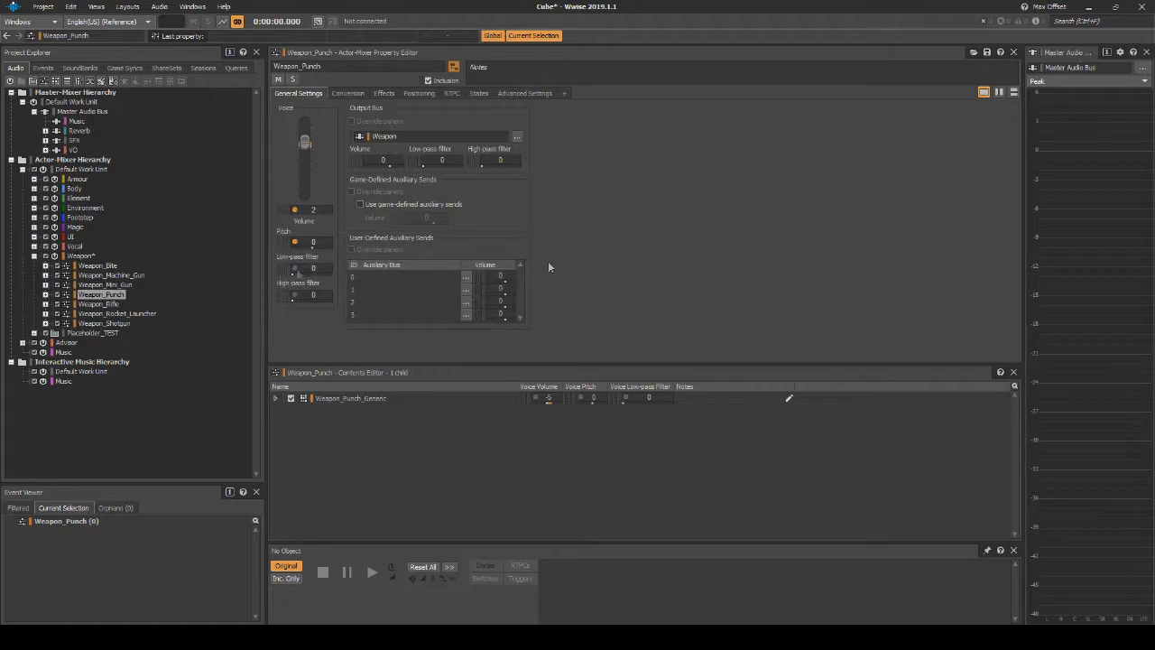
Step: Enable low-pass filter randomization on Weapon_Punch with a maximum offset of 20
{"action": "left_click", "coordinate": [295, 270]}
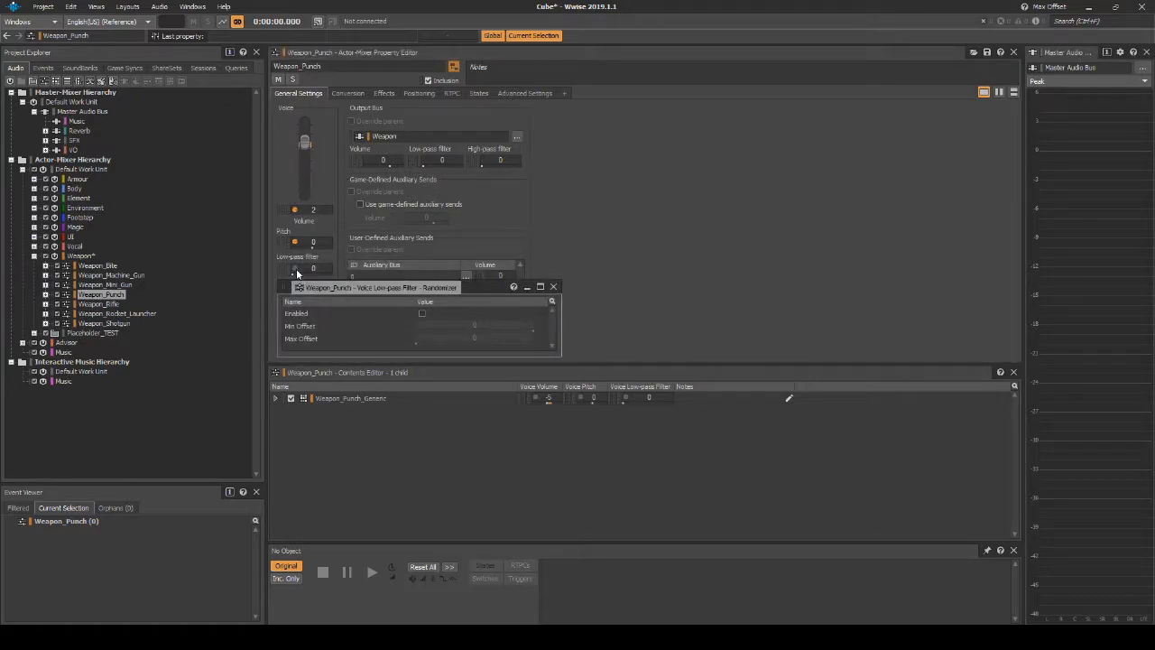
{"action": "left_click", "coordinate": [422, 313]}
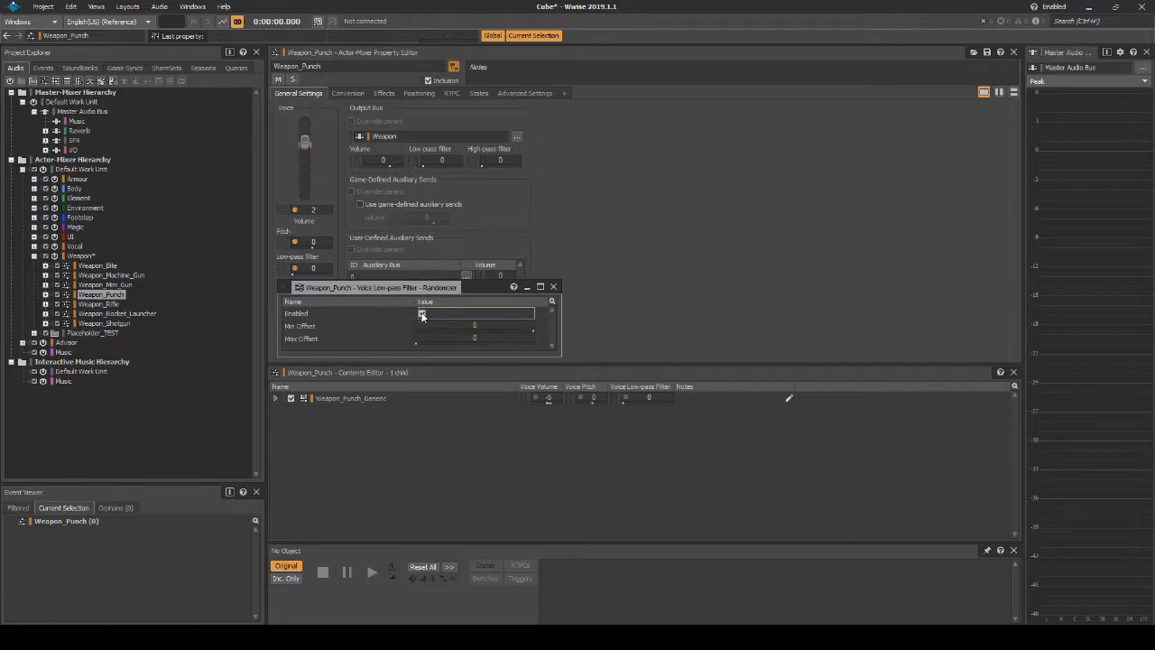
{"action": "left_click", "coordinate": [496, 328]}
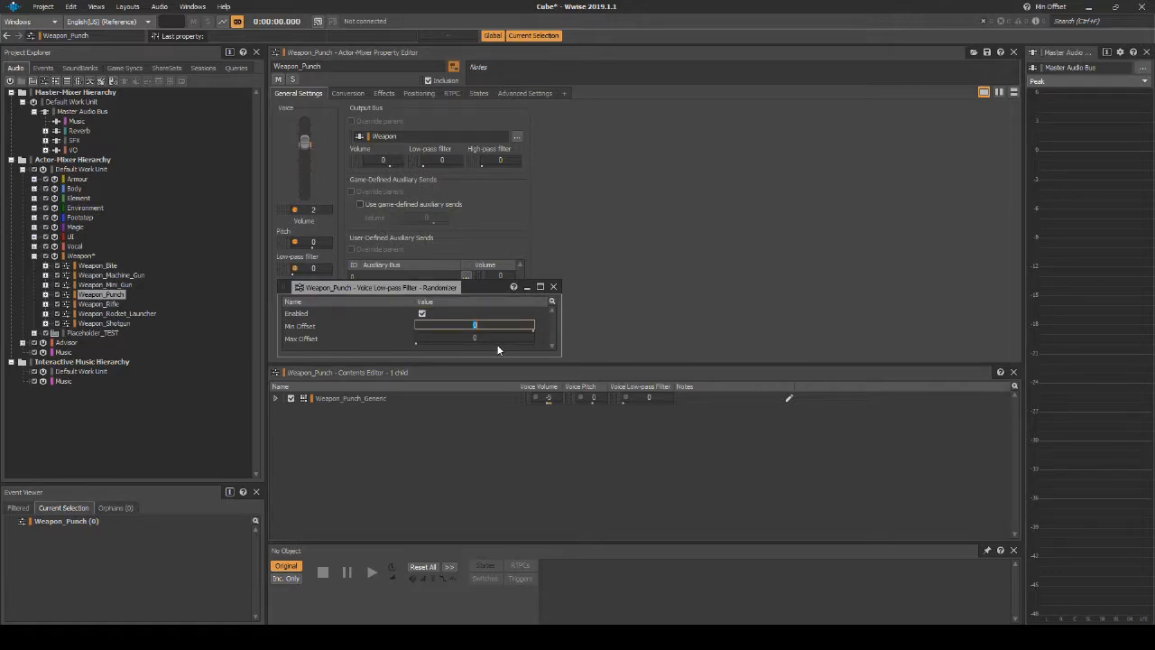
{"action": "left_click", "coordinate": [496, 339]}
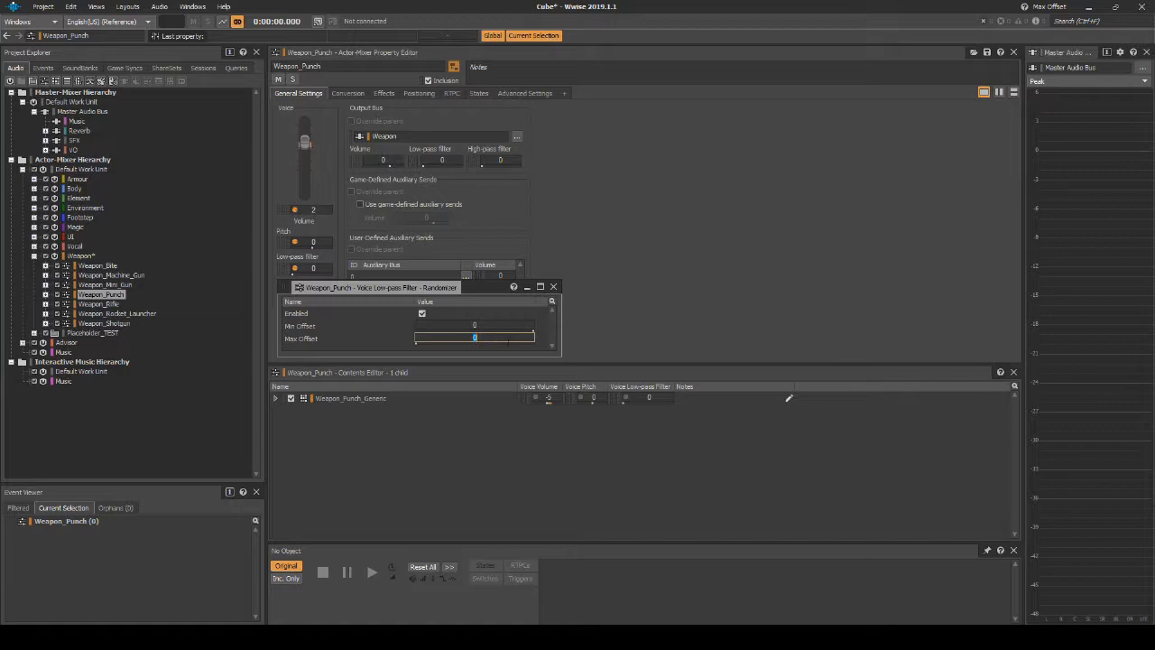
{"action": "type", "text": "20"}
{"action": "key", "text": "Return"}
{"action": "left_click", "coordinate": [553, 287]}
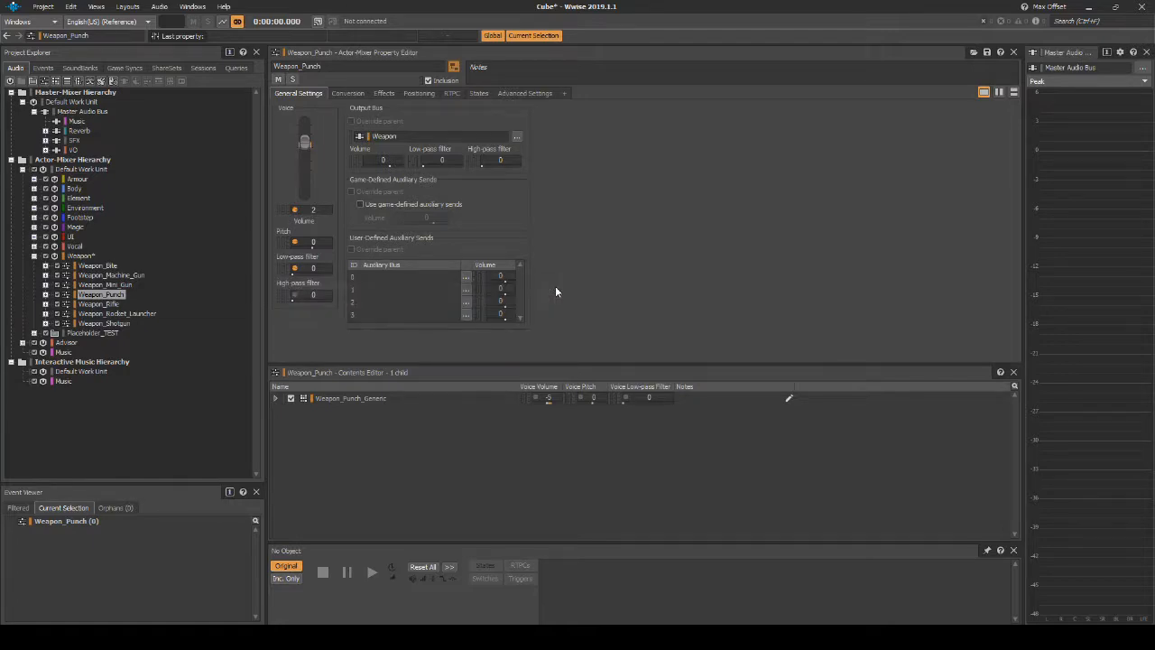
Step: Enable high-pass filter randomization on Weapon_Punch with a maximum offset of 20, and turn on its game-defined auxiliary sends
{"action": "left_click", "coordinate": [294, 296]}
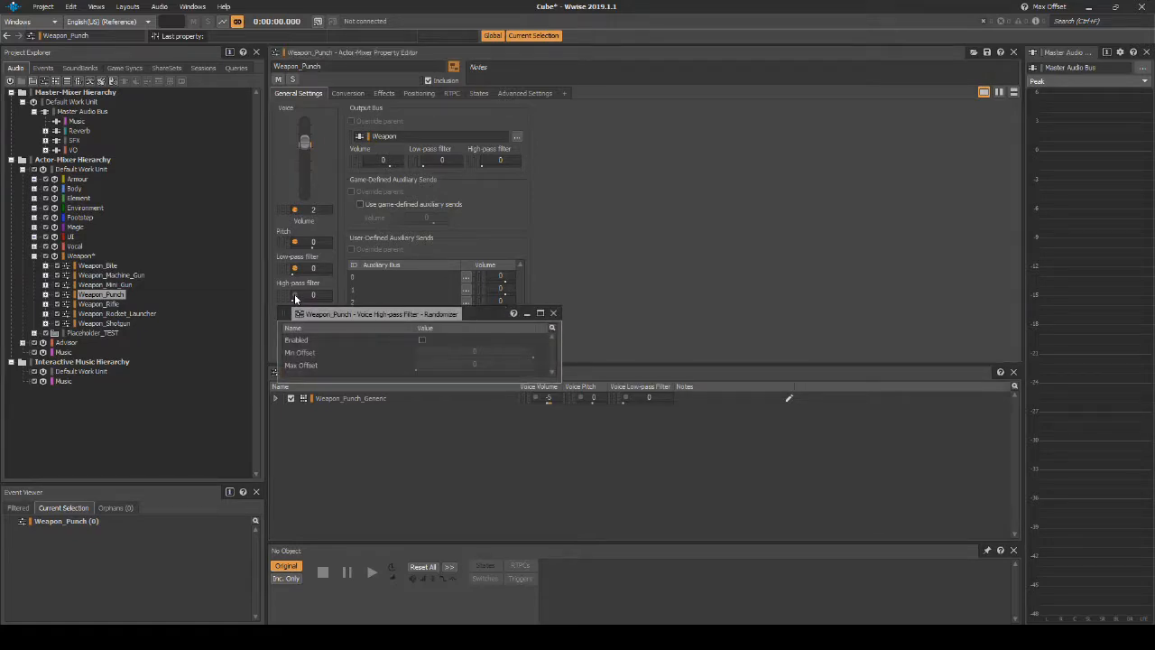
{"action": "left_click", "coordinate": [422, 342]}
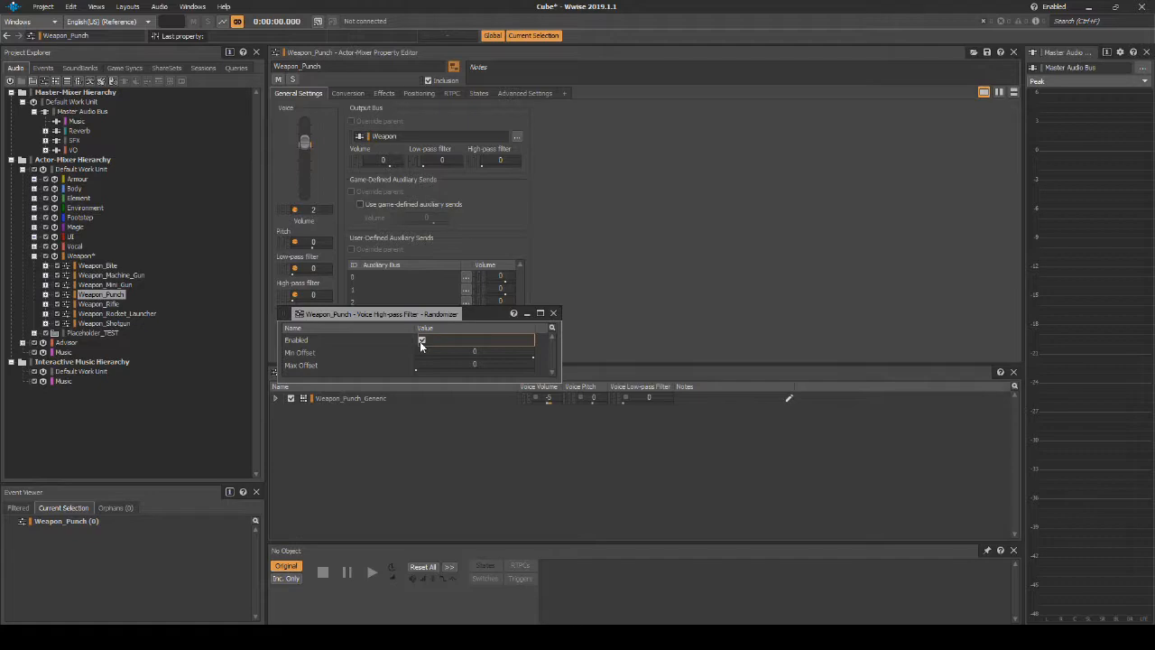
{"action": "left_click", "coordinate": [481, 363]}
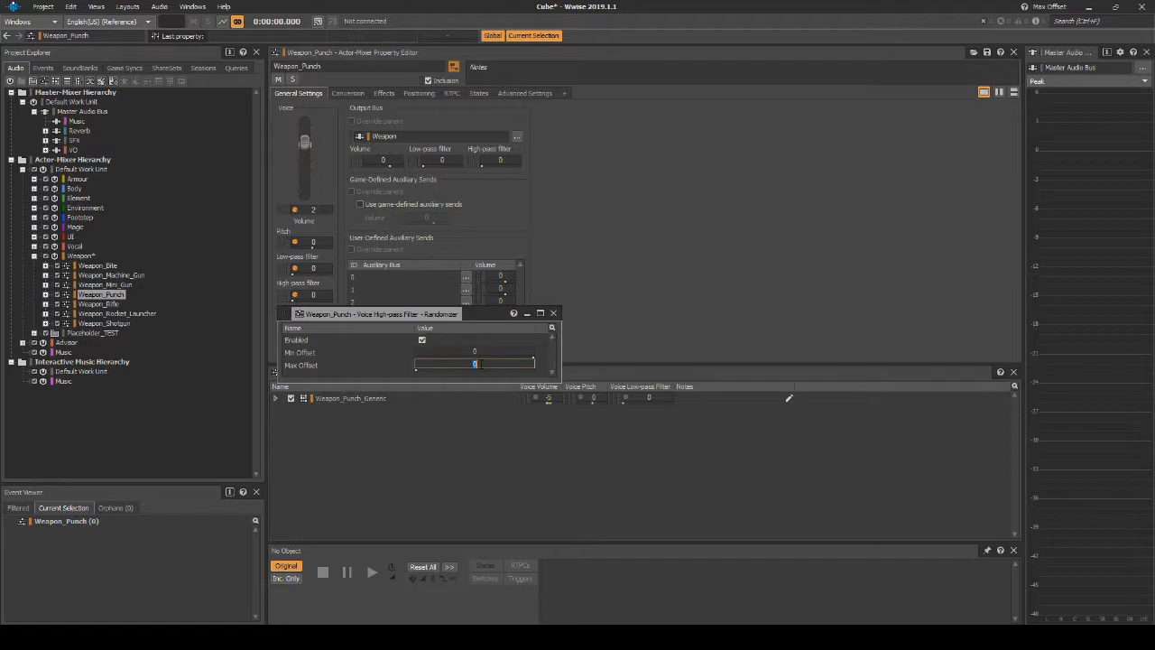
{"action": "type", "text": "20"}
{"action": "left_click", "coordinate": [368, 231]}
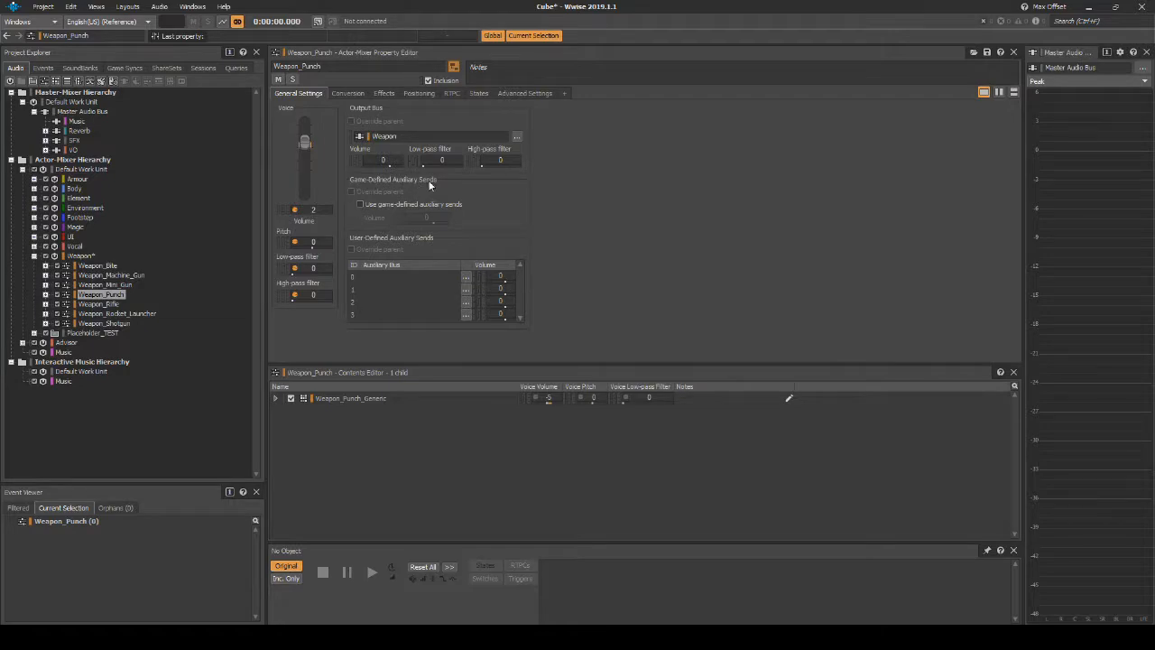
{"action": "left_click", "coordinate": [360, 206]}
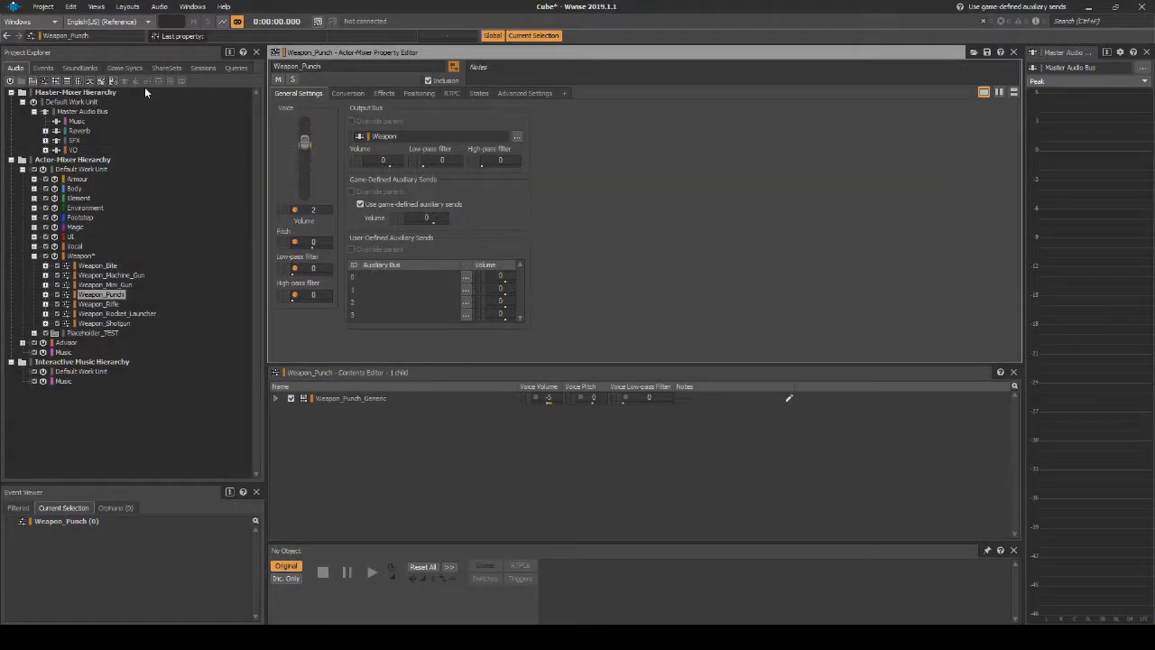
Step: Create a work unit named Entity_Type under Mixing Sessions
{"action": "left_click", "coordinate": [203, 68]}
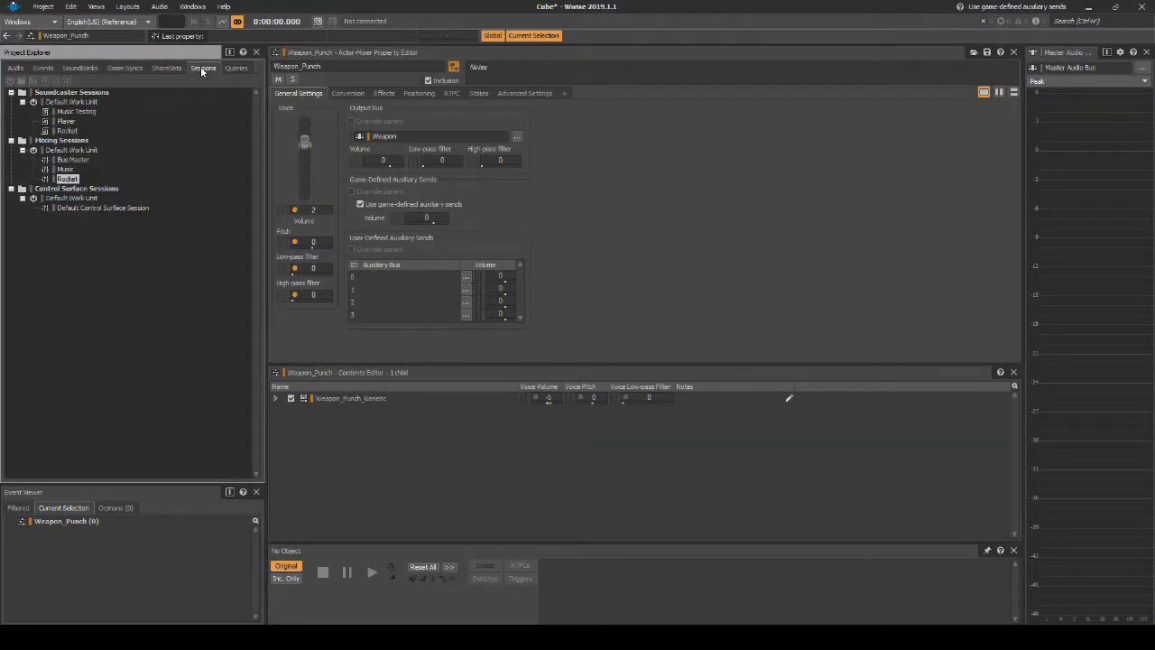
{"action": "left_click", "coordinate": [85, 140]}
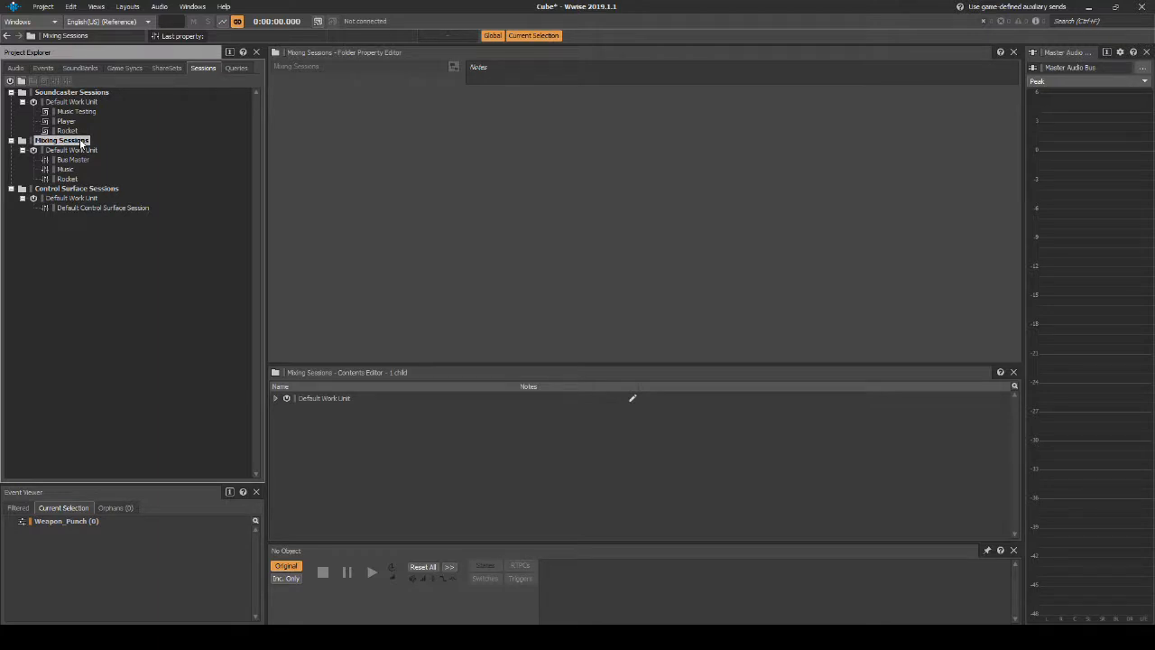
{"action": "right_click", "coordinate": [82, 142]}
{"action": "mouse_move", "coordinate": [127, 148]}
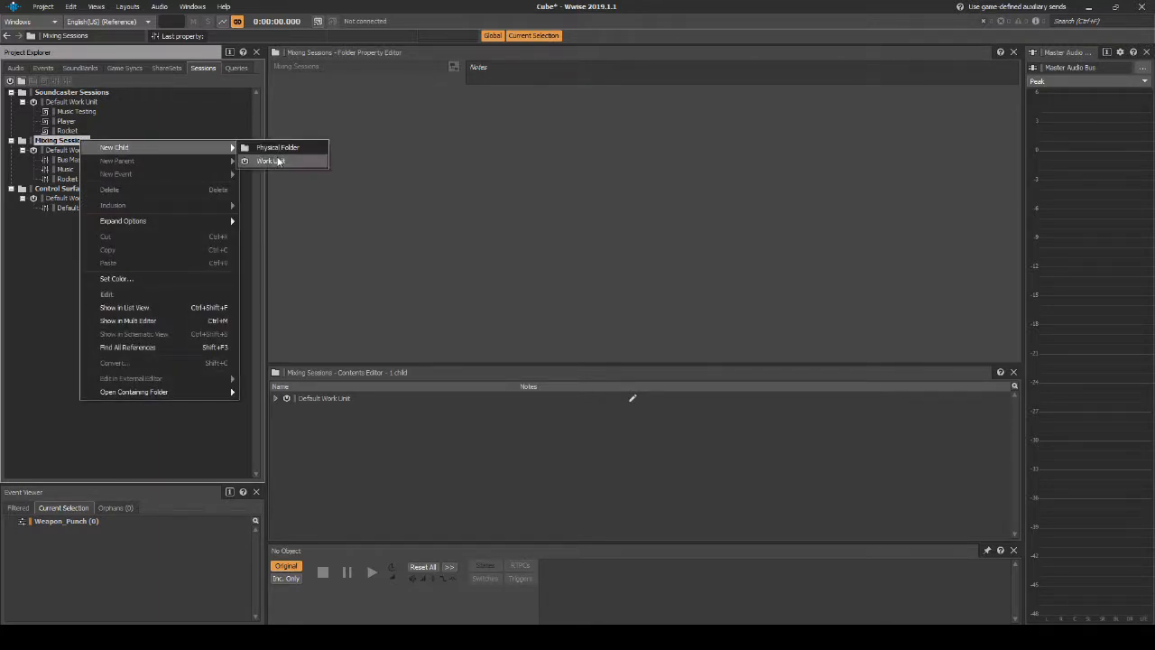
{"action": "left_click", "coordinate": [271, 161]}
{"action": "type", "text": "Enti"}
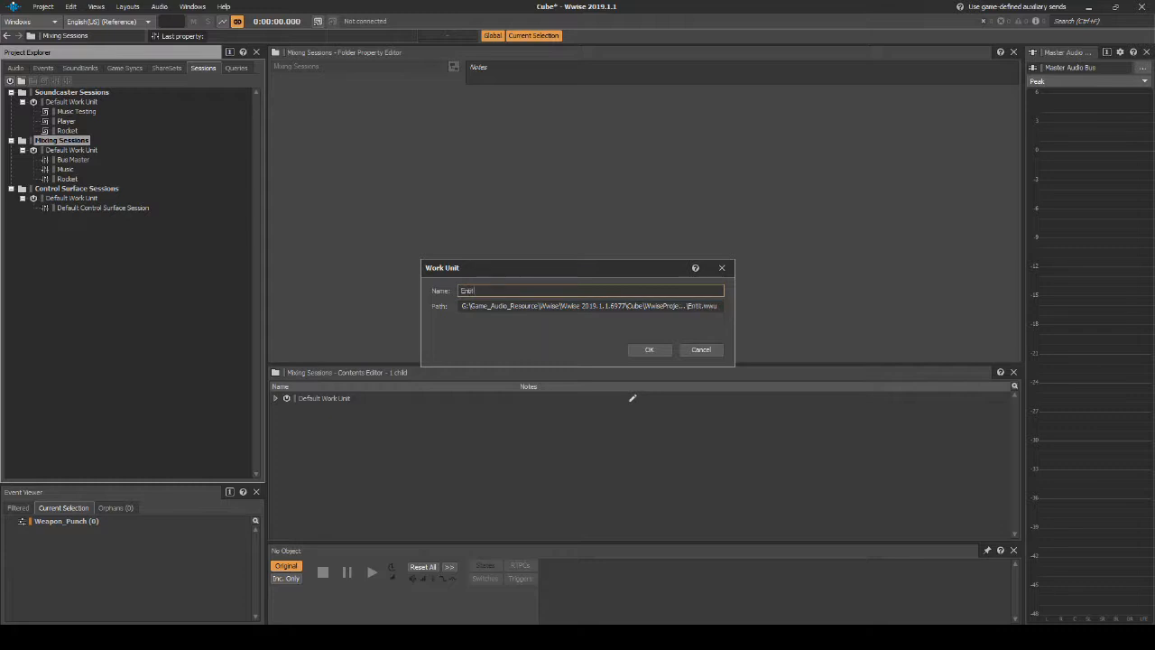
{"action": "type", "text": "ty_Type"}
{"action": "key", "text": "Return"}
Step: Create a mixing session named Entity_Type_Ogre in the Entity_Type work unit and open it in the Mixing Desk
{"action": "right_click", "coordinate": [69, 188]}
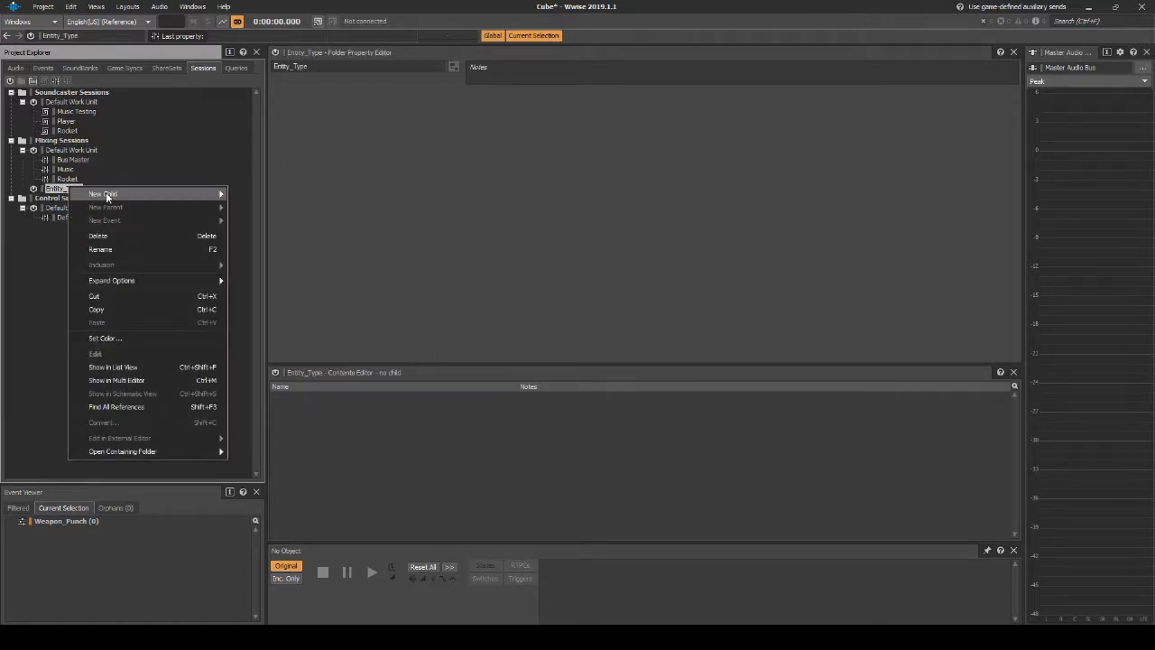
{"action": "mouse_move", "coordinate": [115, 194]}
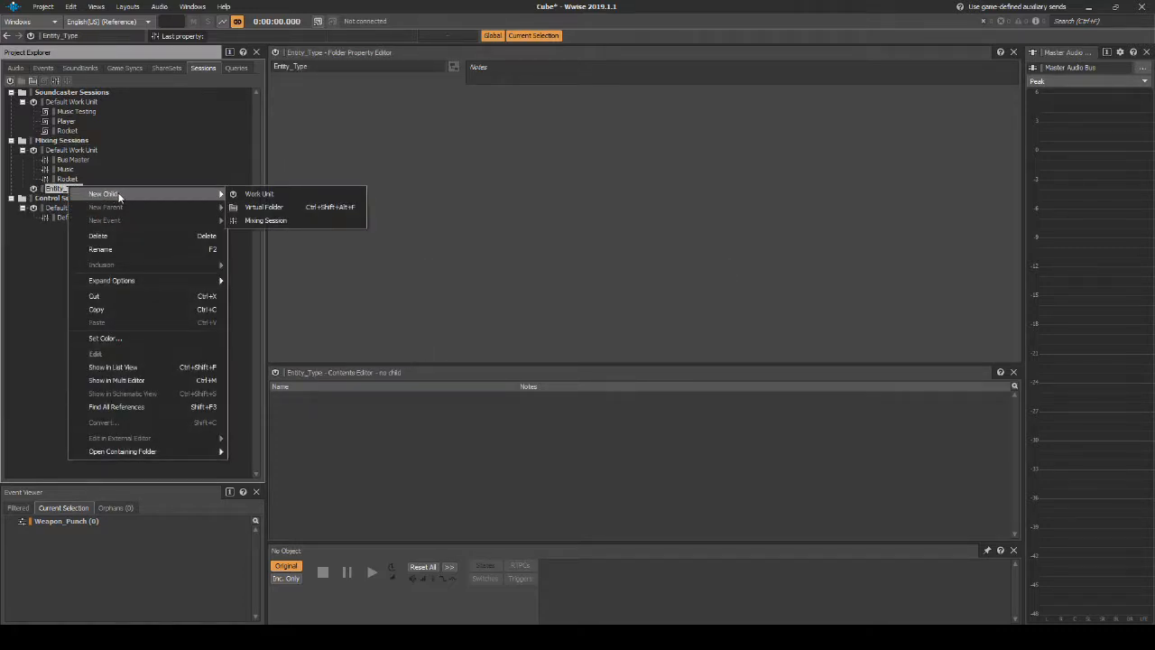
{"action": "left_click", "coordinate": [259, 220]}
{"action": "type", "text": "E"}
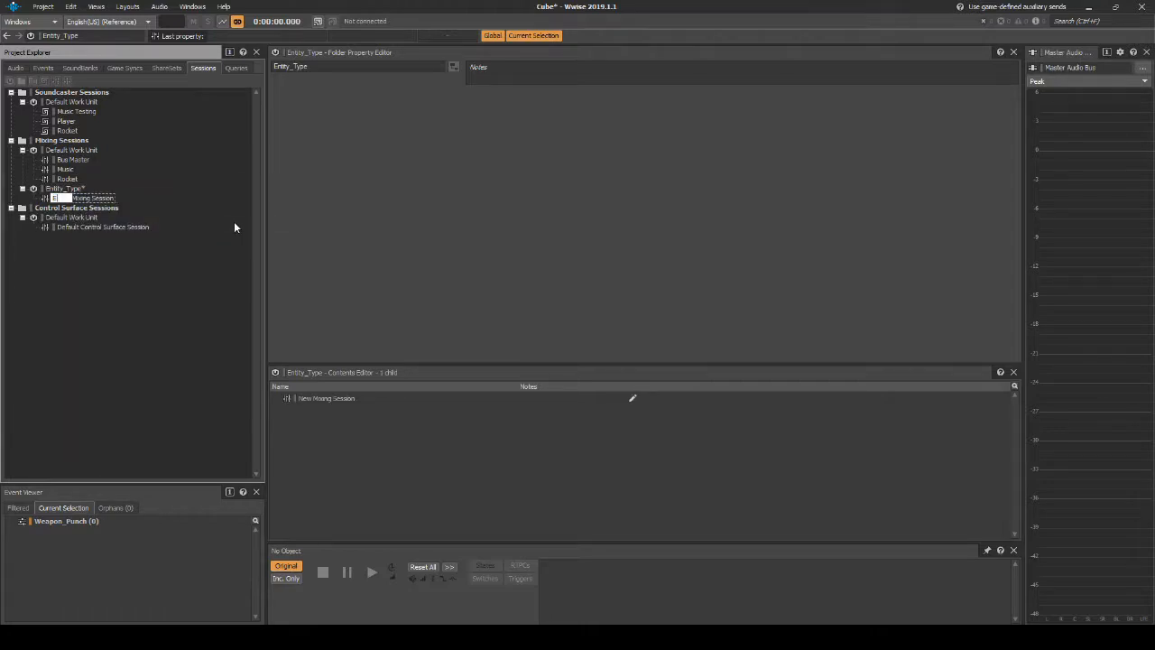
{"action": "type", "text": "ntity_Type_Clgre"}
{"action": "key", "text": "Return"}
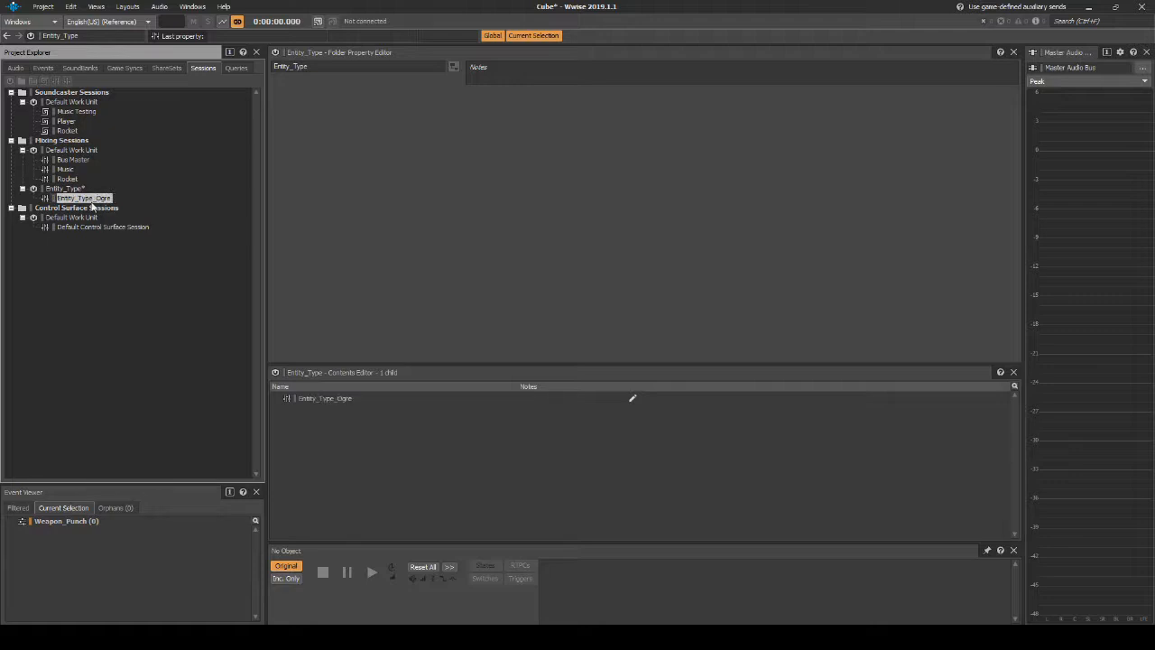
{"action": "double_click", "coordinate": [91, 201]}
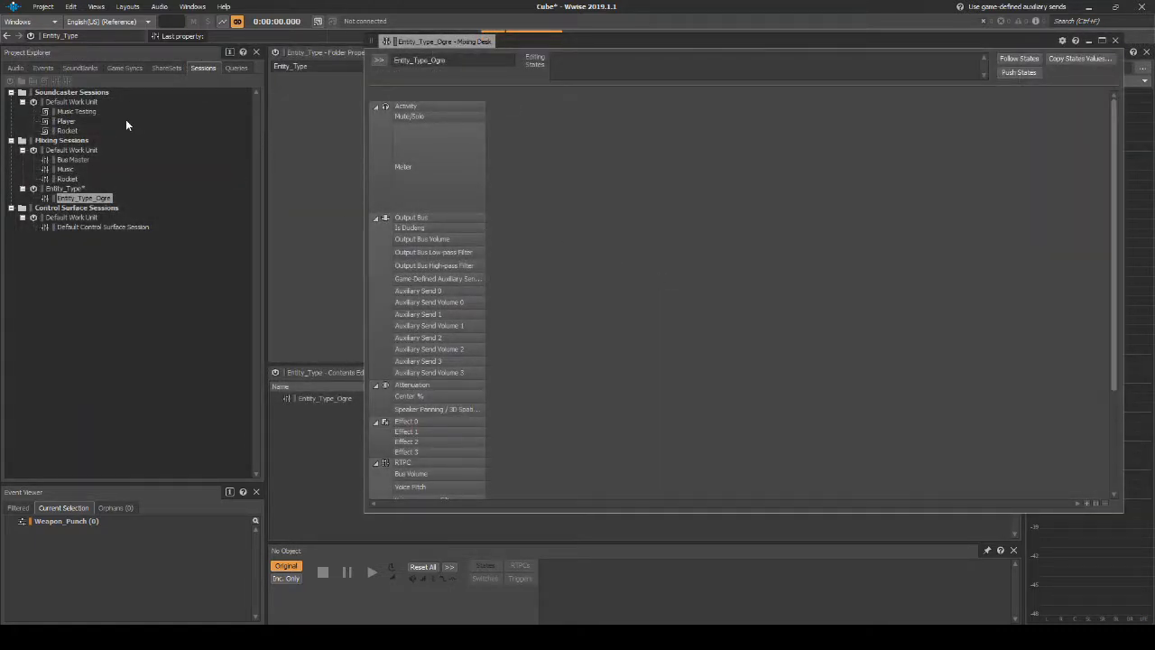
Step: Add Armour_Leather_Monster, Footstep_Human_Monster and Body_Fall_Human_Leather_Monster to the Entity_Type_Ogre mixing session
{"action": "left_click", "coordinate": [16, 69]}
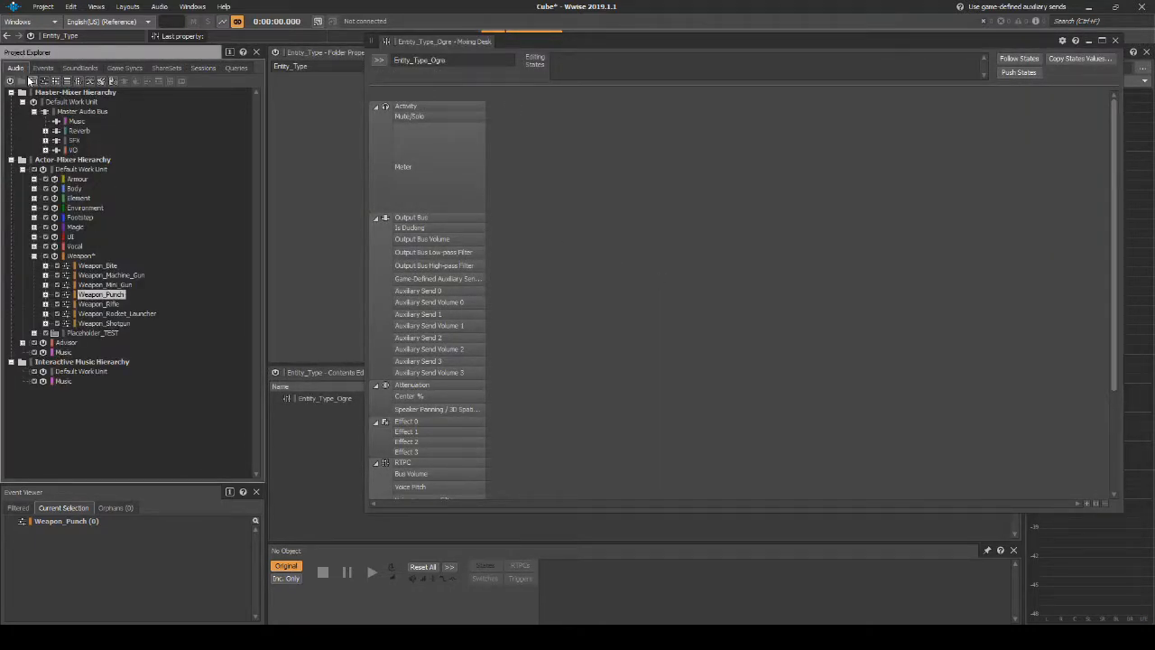
{"action": "left_click", "coordinate": [35, 257]}
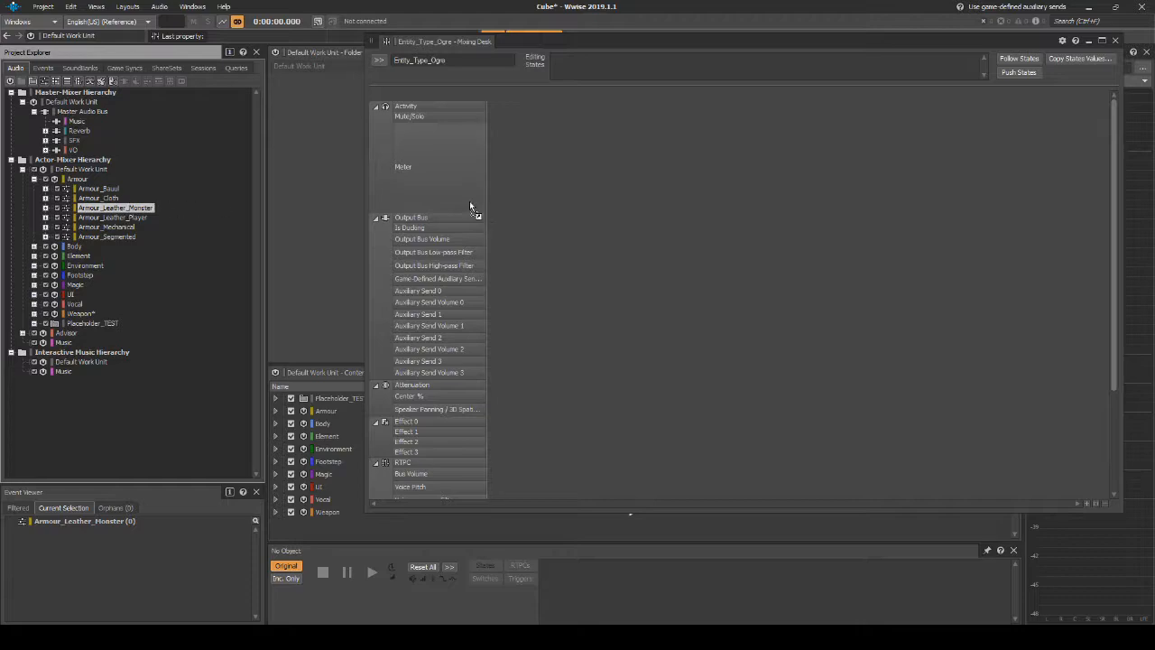
{"action": "left_click_drag", "start_coordinate": [566, 192], "coordinate": [562, 186]}
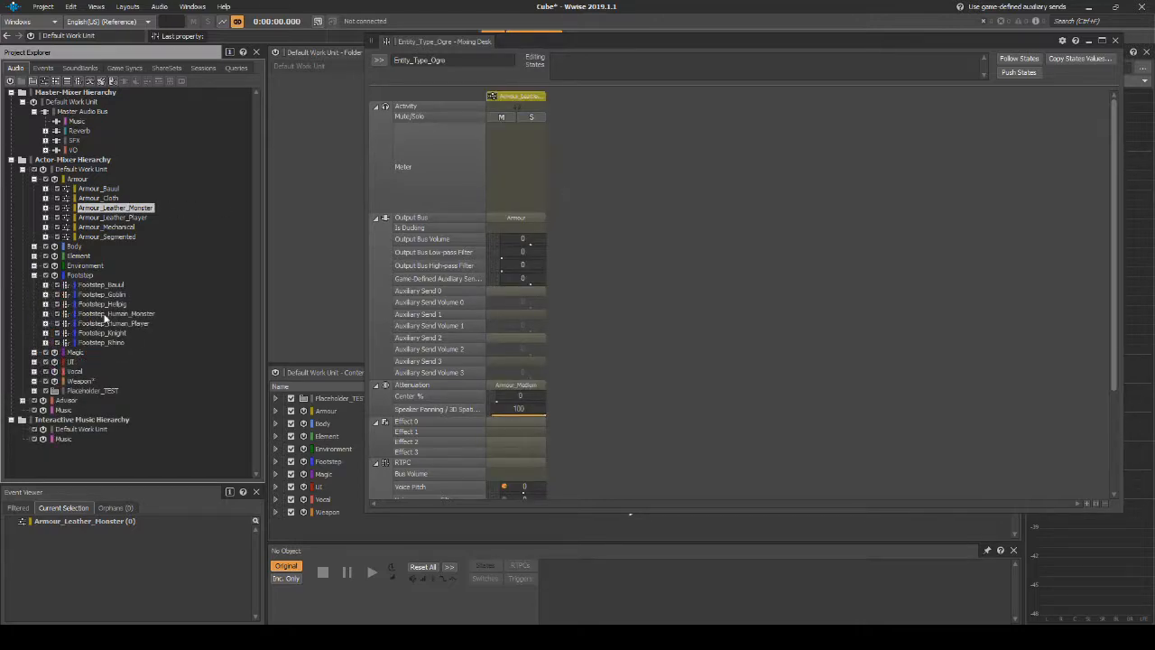
{"action": "left_click_drag", "start_coordinate": [105, 316], "coordinate": [673, 305]}
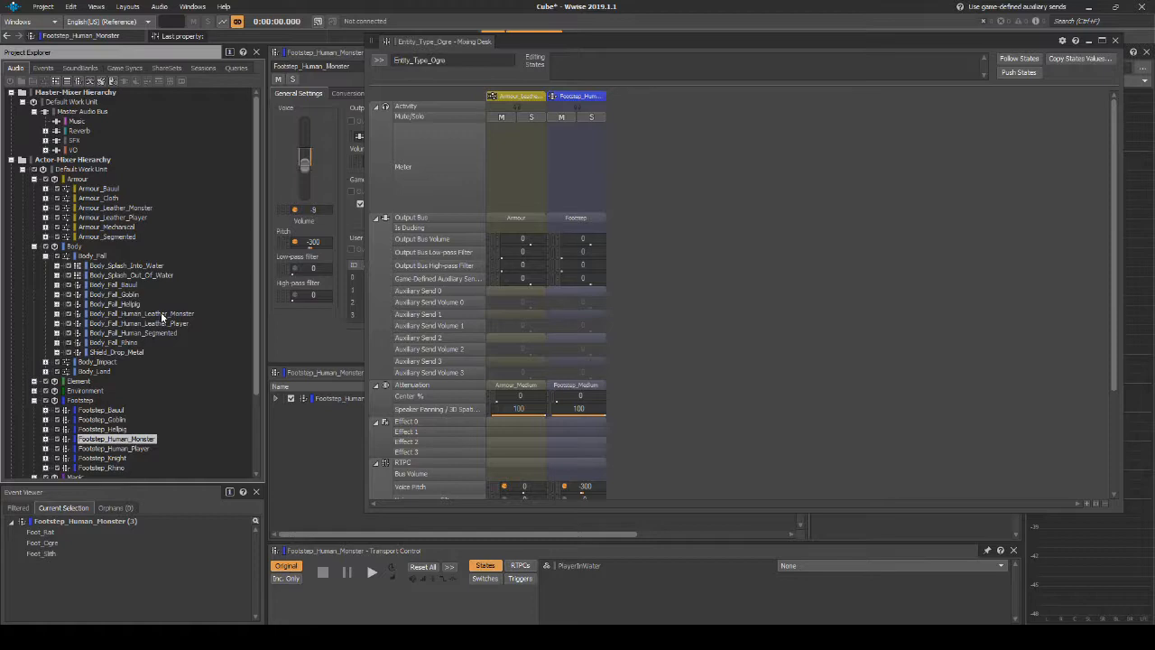
{"action": "left_click_drag", "start_coordinate": [162, 314], "coordinate": [657, 268]}
Step: Add Vocal_Ogre and Magic_Fireball to the Entity_Type_Ogre mixing session and save the project
{"action": "scroll", "coordinate": [99, 431], "scroll_direction": "down", "scroll_amount": 4}
{"action": "left_click_drag", "start_coordinate": [99, 430], "coordinate": [679, 312]}
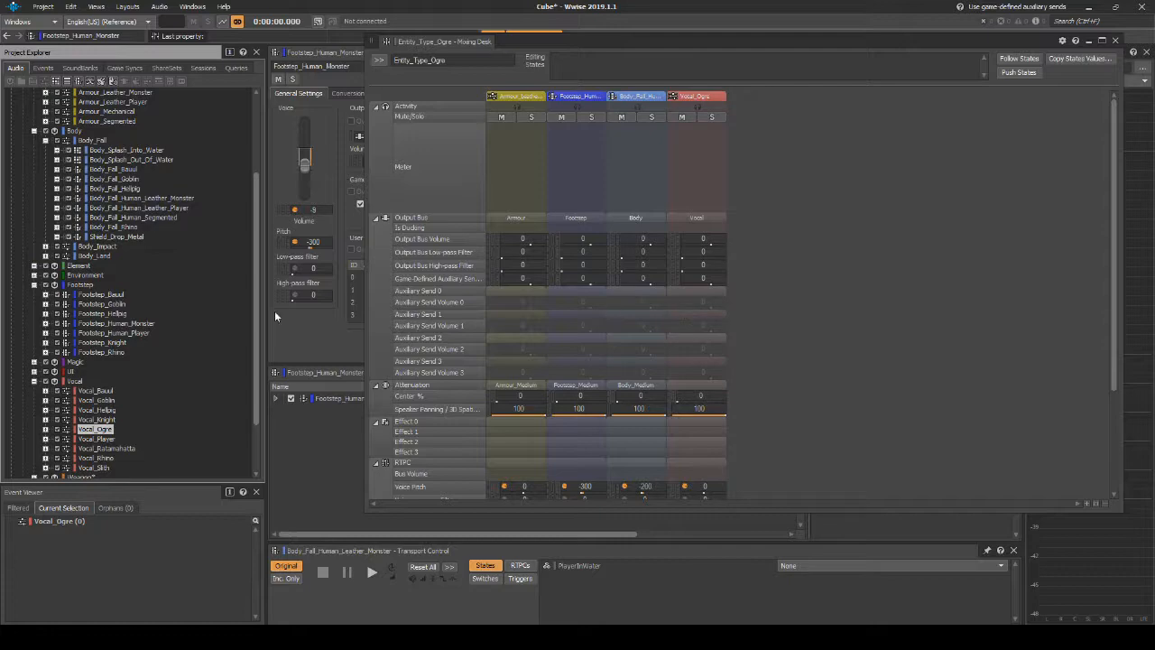
{"action": "left_click", "coordinate": [34, 362]}
{"action": "scroll", "coordinate": [85, 258], "scroll_direction": "down", "scroll_amount": 4}
{"action": "left_click_drag", "start_coordinate": [90, 254], "coordinate": [769, 220]}
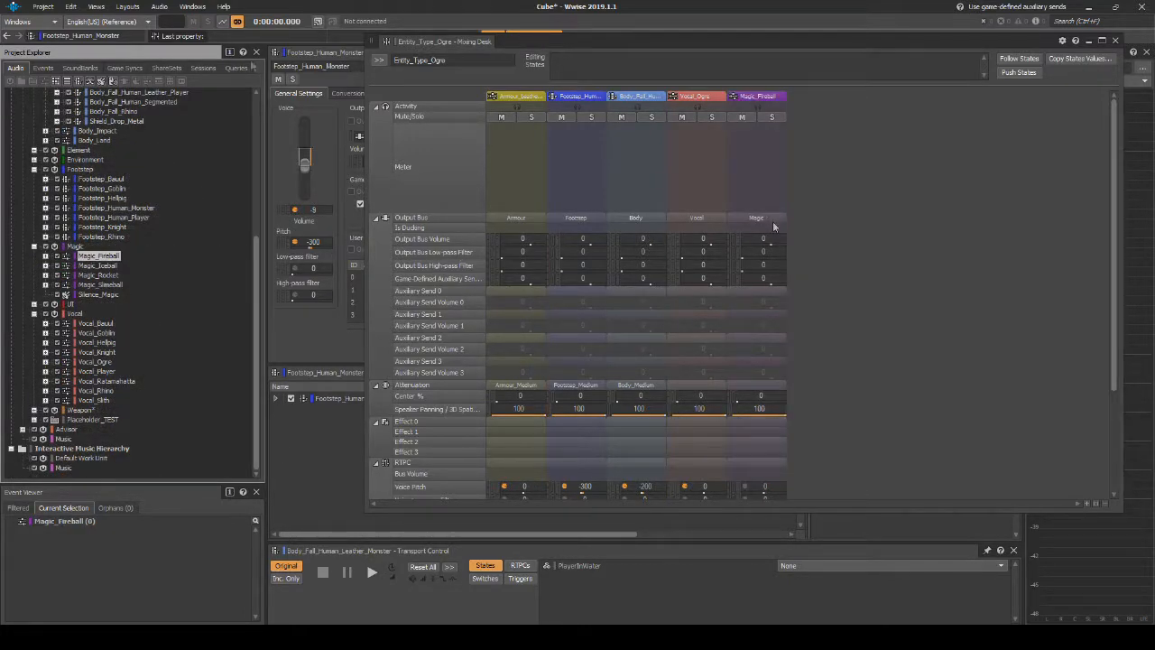
{"action": "left_click", "coordinate": [43, 6]}
{"action": "left_click", "coordinate": [56, 48]}
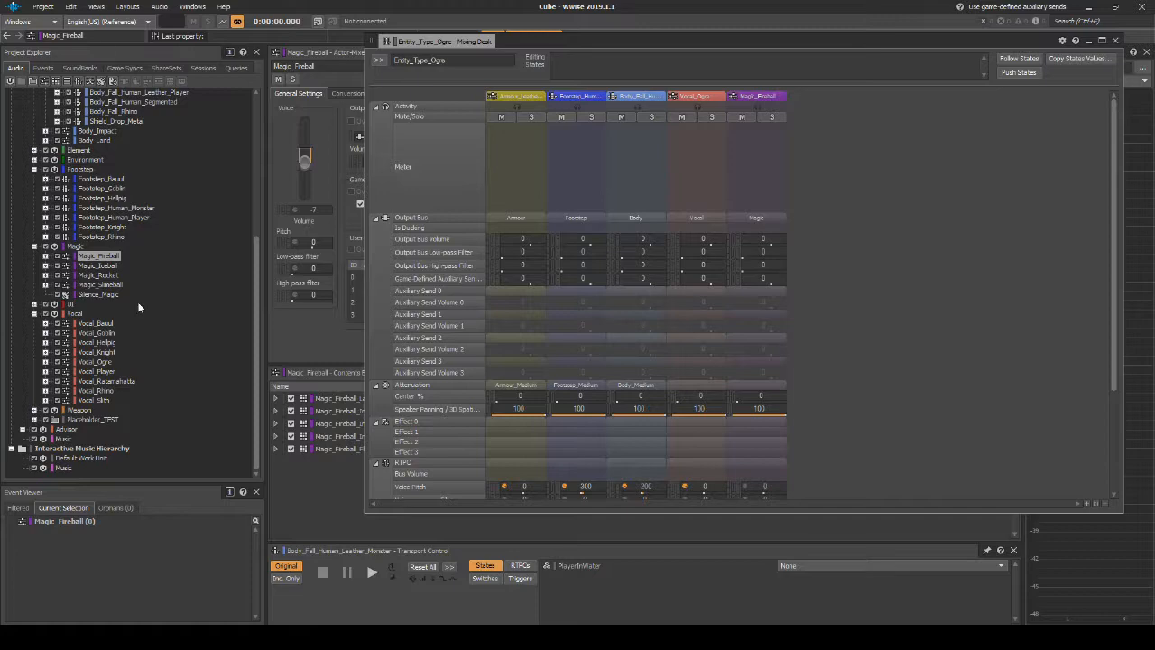
Step: Add the five containers inside Vocal_Ogre, from Vocal_Ogre_Attack to Vocal_Ogre_Pain, to the Entity_Type_Ogre mixing session
{"action": "left_click", "coordinate": [47, 362]}
{"action": "left_click", "coordinate": [97, 371]}
{"action": "left_click", "coordinate": [117, 409], "text": "shift"}
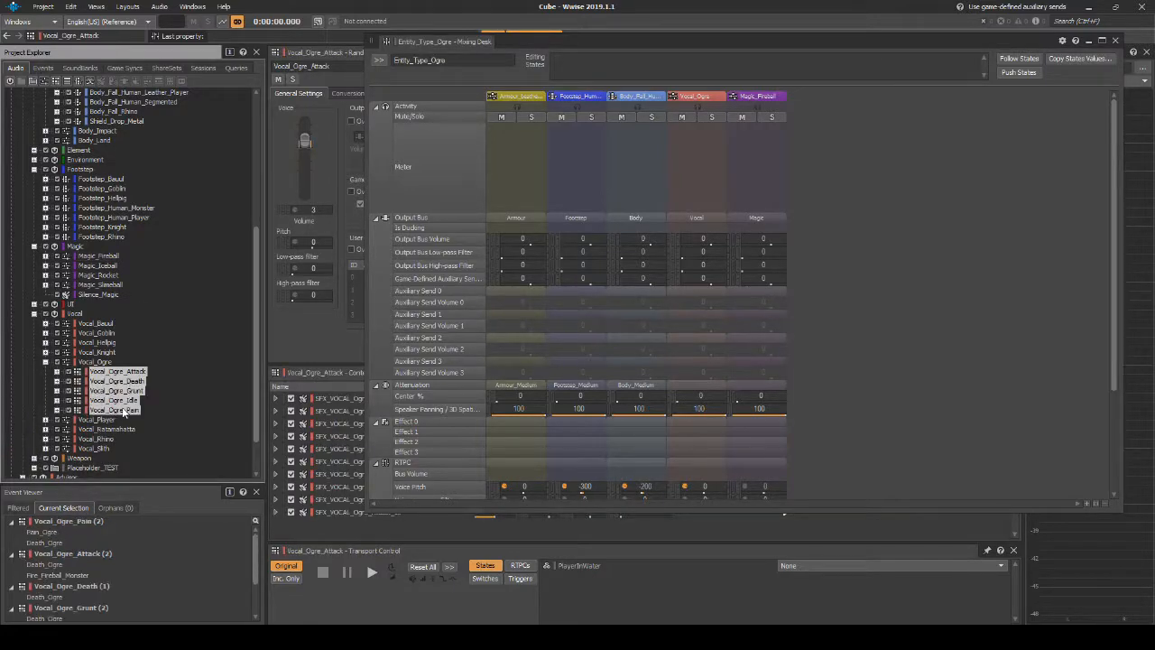
{"action": "left_click_drag", "start_coordinate": [704, 359], "coordinate": [827, 295]}
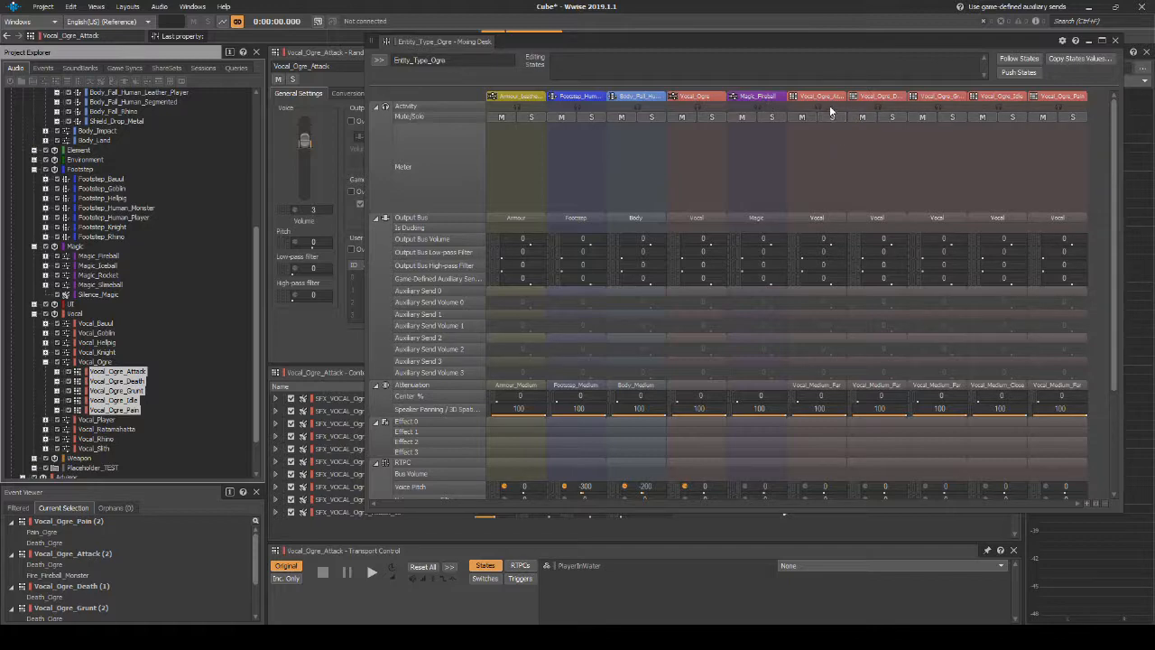
Step: Play back Vocal_Ogre_Death, Vocal_Ogre_Idle and Vocal_Ogre_Pain from the mixing desk to compare their sound
{"action": "left_click", "coordinate": [862, 96]}
{"action": "key", "text": "space"}
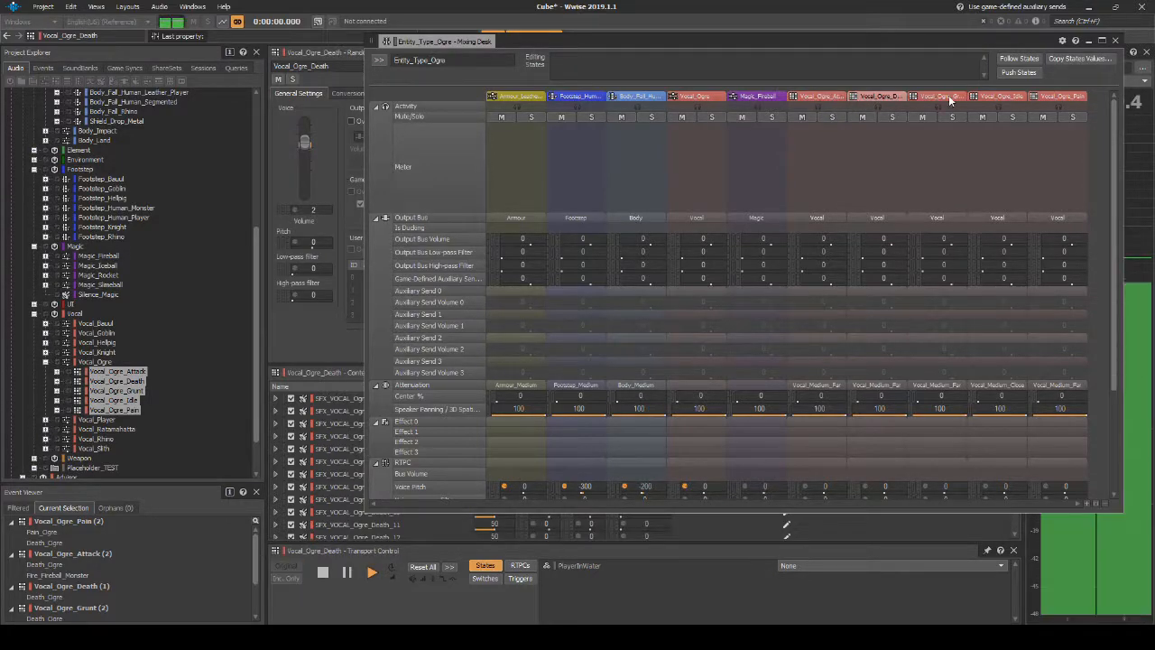
{"action": "left_click", "coordinate": [1000, 97]}
{"action": "key", "text": "space"}
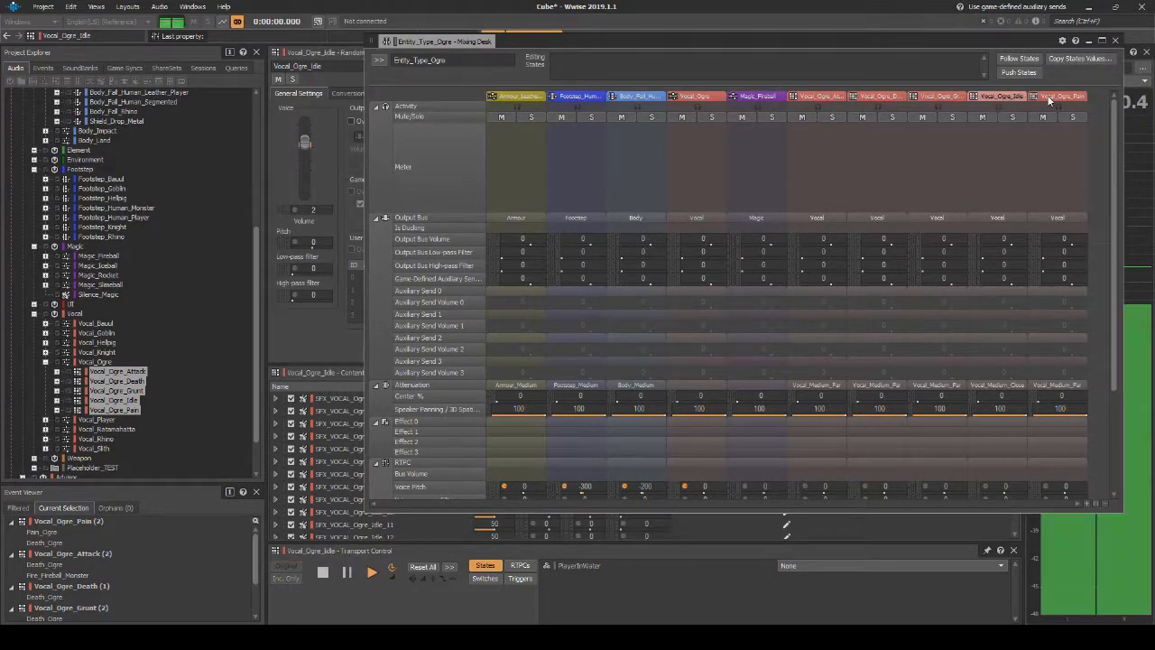
{"action": "left_click", "coordinate": [1052, 97]}
{"action": "key", "text": "space"}
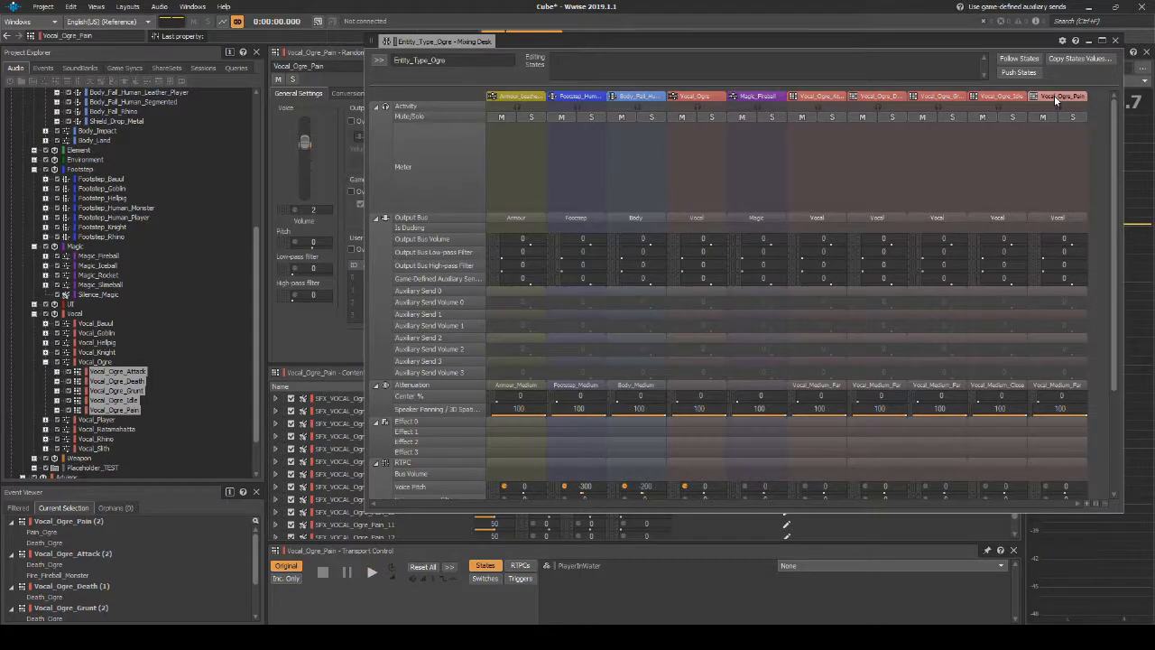